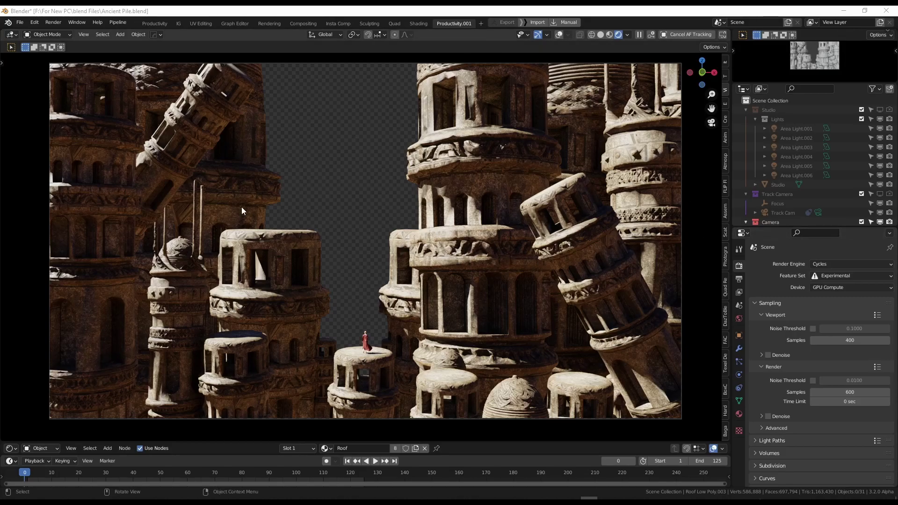
# Show the viewport overlays and switch the tower scene to Solid shading.
pyautogui.click(559, 35)
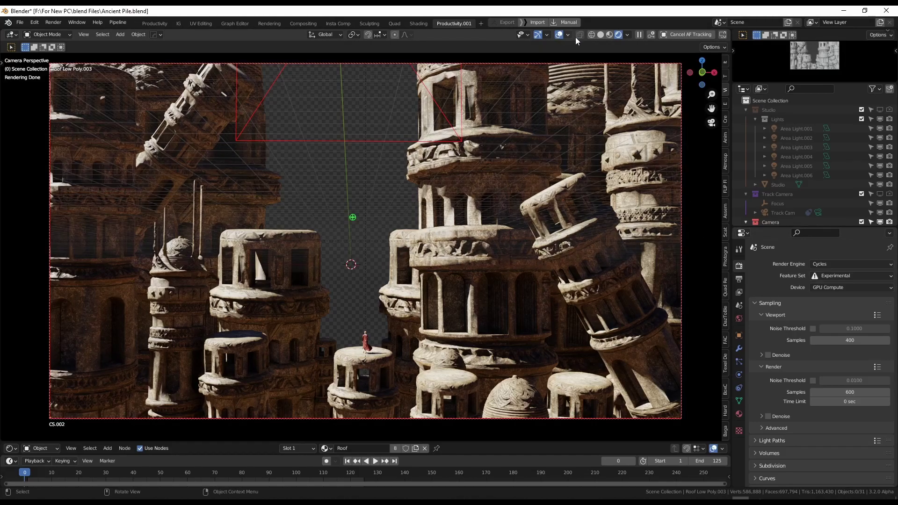
pyautogui.click(601, 34)
# Orbit out of the camera view, select every tower object, and open the File menu for export.
pyautogui.moveTo(492, 141); pyautogui.dragTo(495, 158, button='middle')
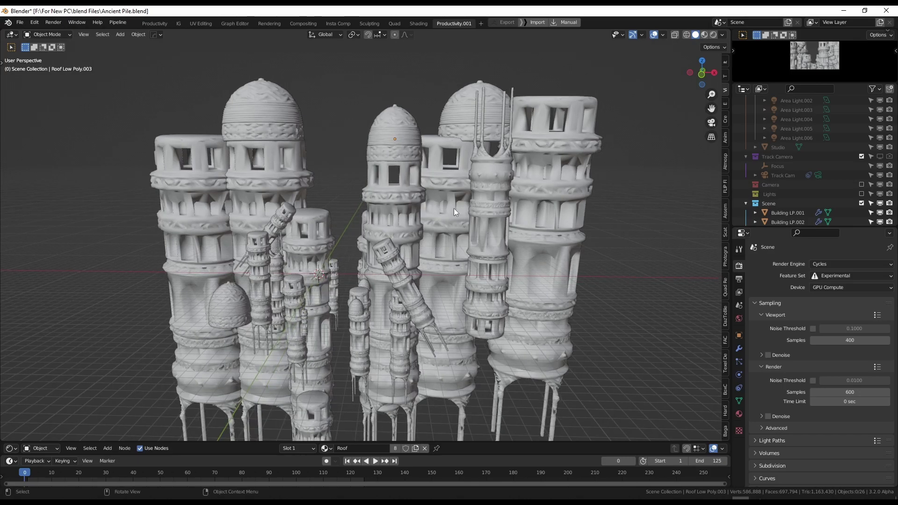
pyautogui.press('a')
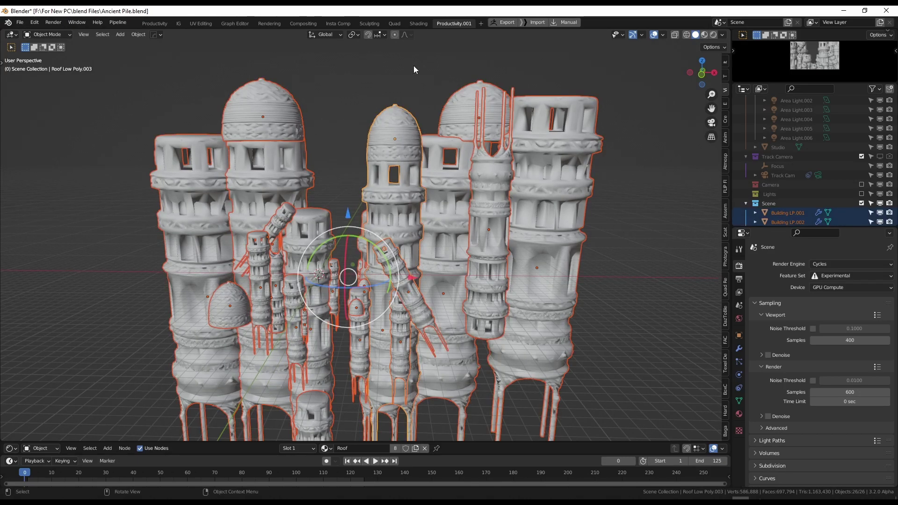
pyautogui.click(20, 22)
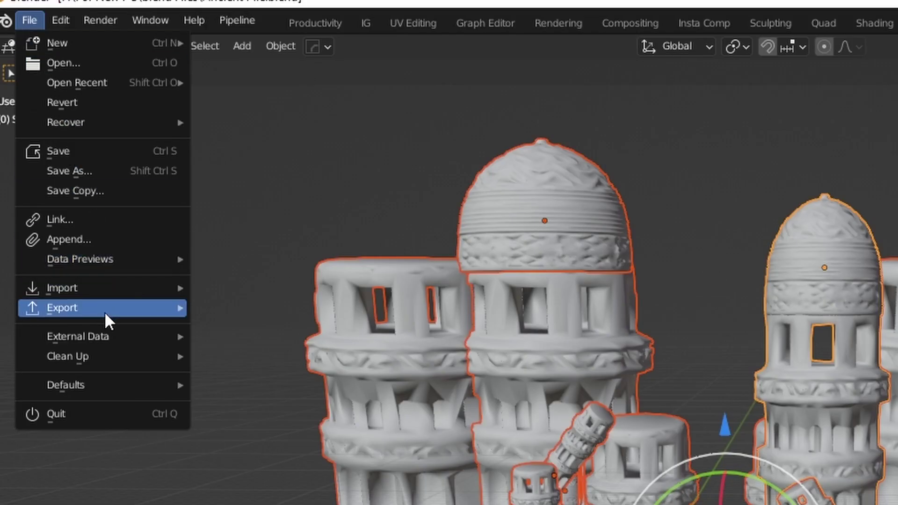
# Choose FBX export and set Path Mode to Copy with Embed Textures enabled.
pyautogui.moveTo(53, 161)
pyautogui.click(258, 483)
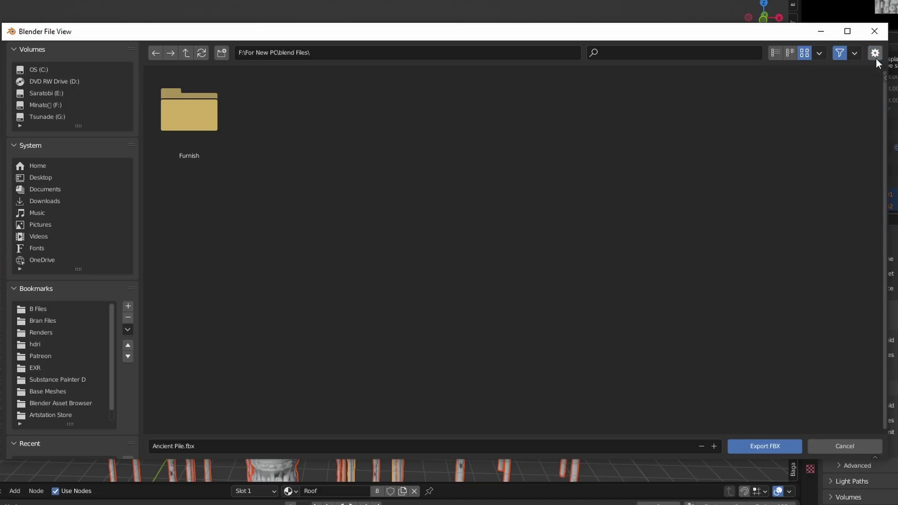
pyautogui.click(876, 55)
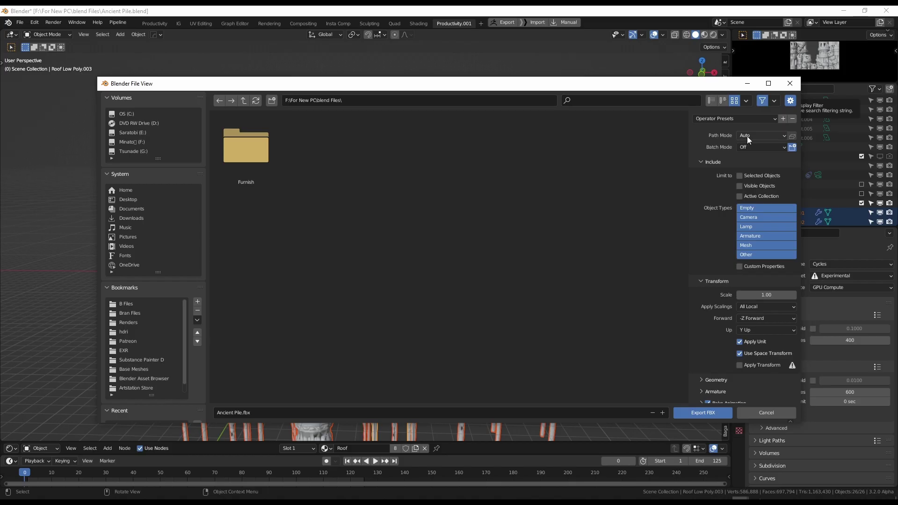
pyautogui.click(664, 128)
pyautogui.click(647, 284)
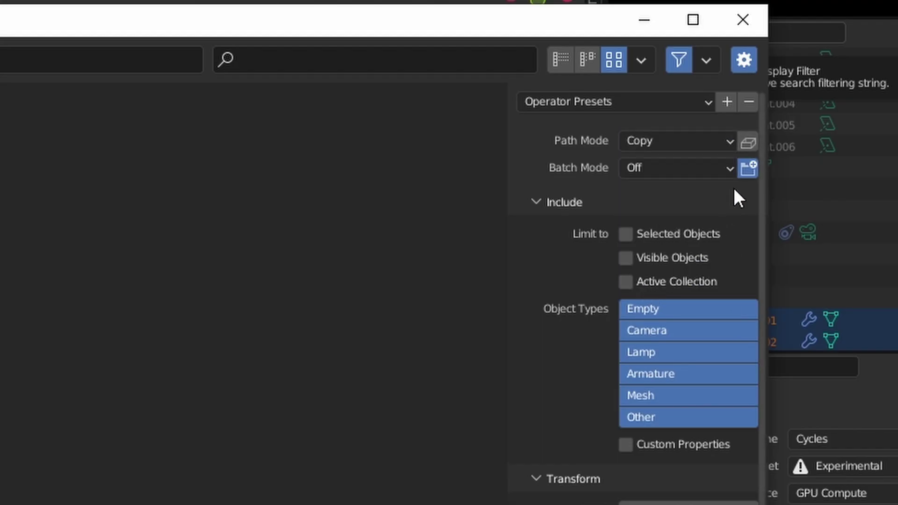
pyautogui.click(753, 141)
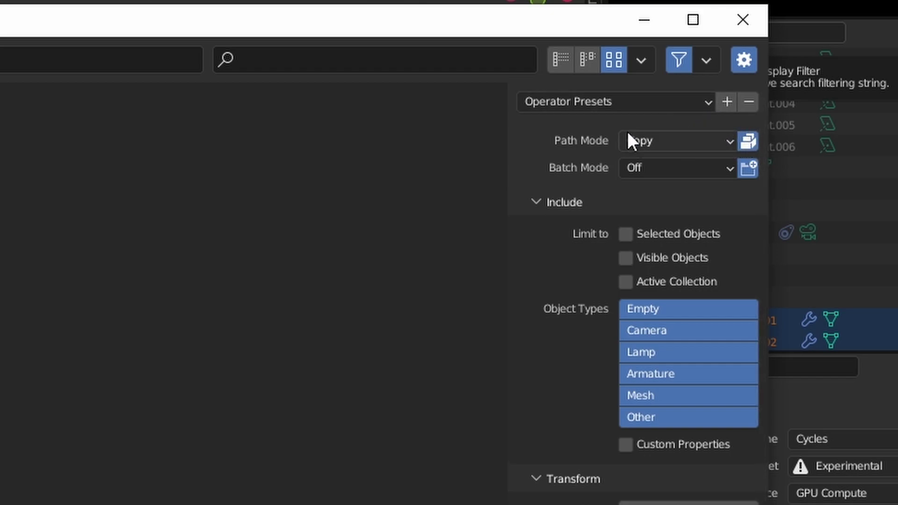
# Limit the FBX export to selected Mesh objects with Face smoothing.
pyautogui.click(627, 233)
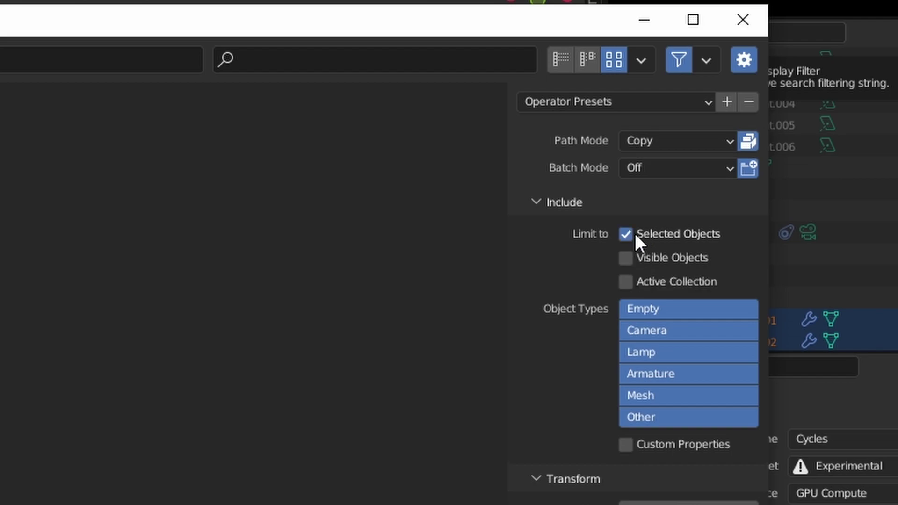
pyautogui.click(647, 397)
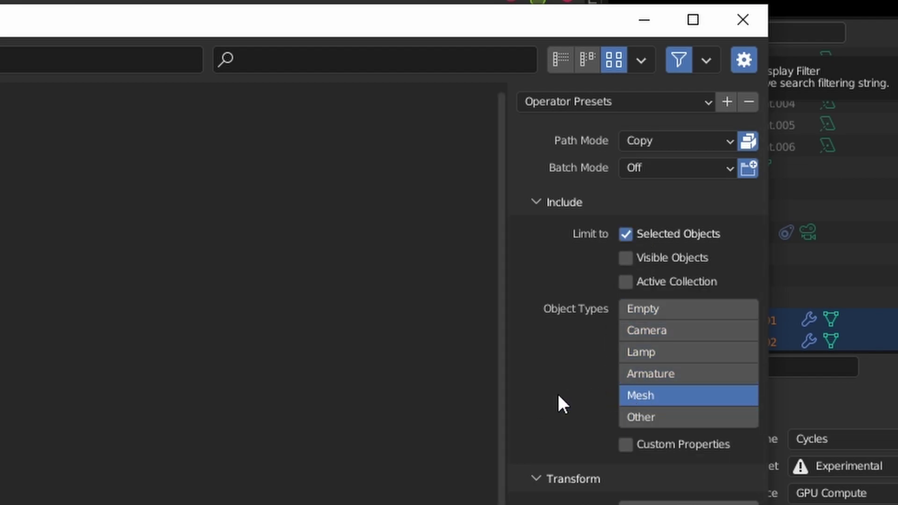
pyautogui.scroll(-1, 561, 400)
pyautogui.scroll(-10, 545, 305)
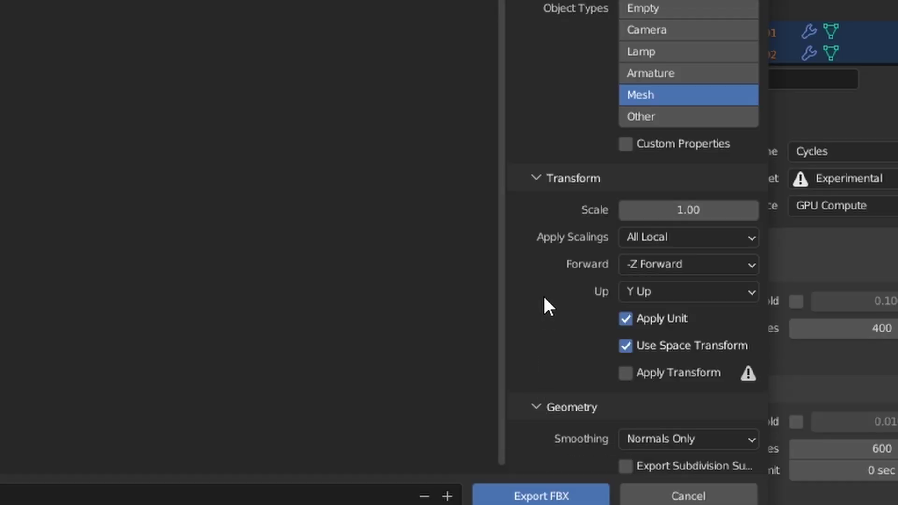
pyautogui.click(643, 352)
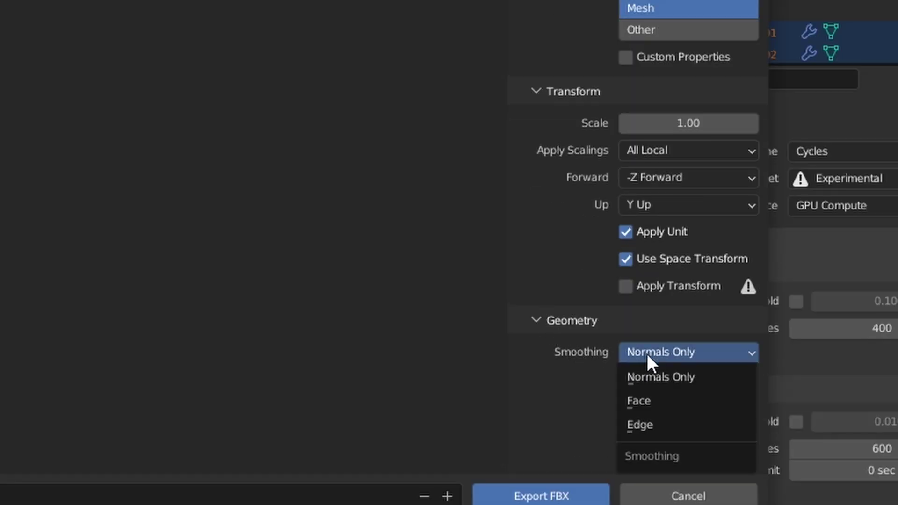
pyautogui.click(647, 398)
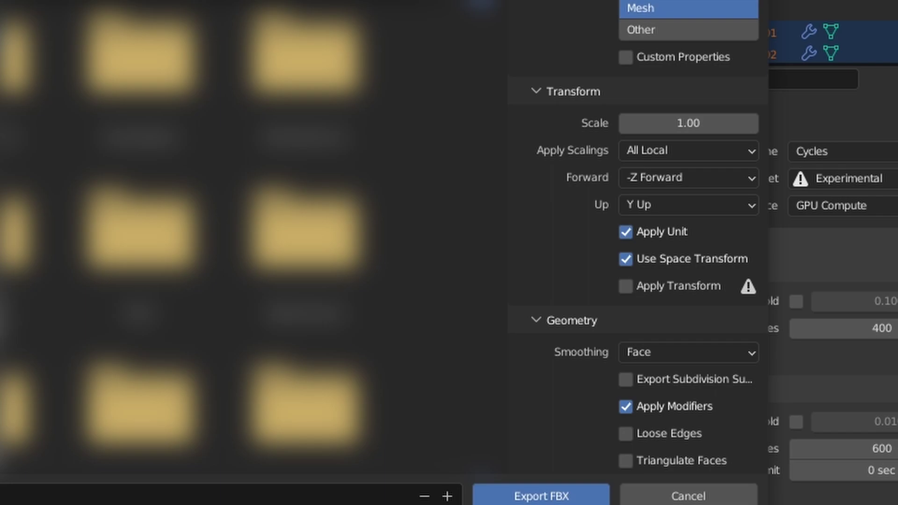
# Return Blender to Rendered shading with overlays hidden, and create the Unreal Blueprint project.
pyautogui.click(533, 496)
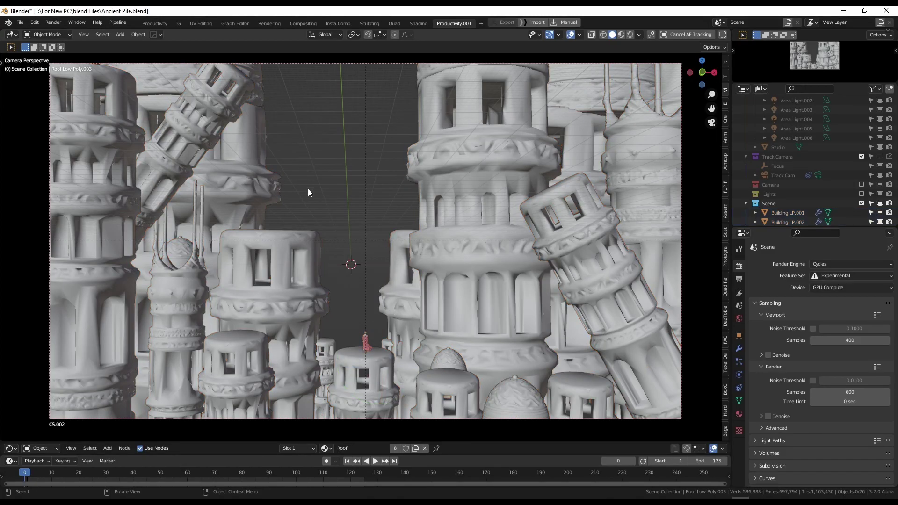
pyautogui.press('z')
pyautogui.click(316, 151)
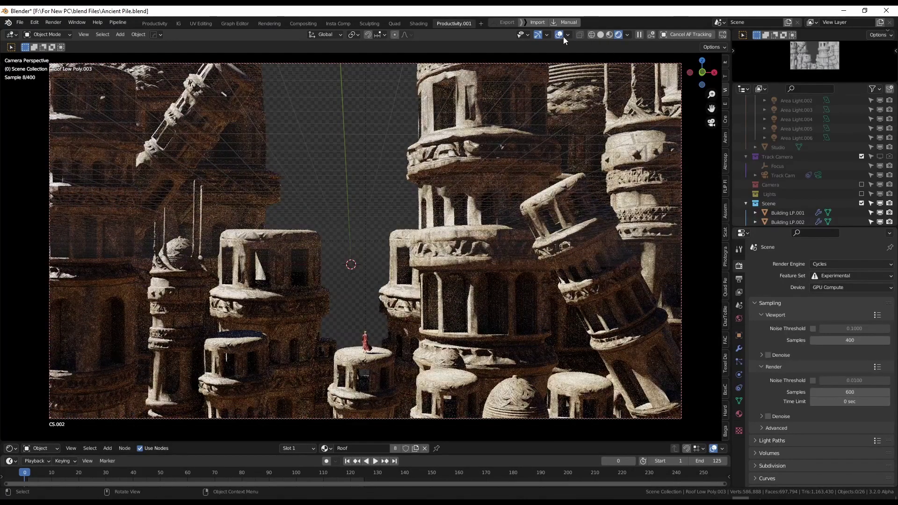
pyautogui.click(559, 36)
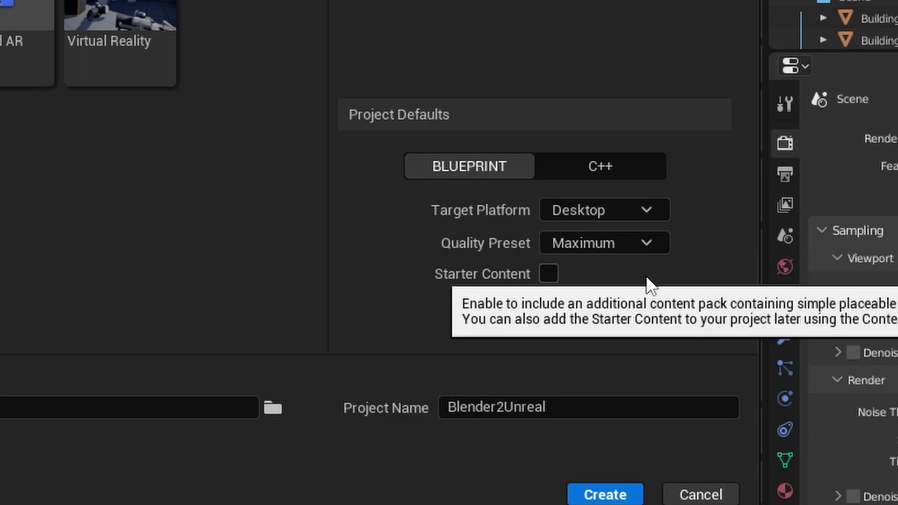
pyautogui.click(608, 494)
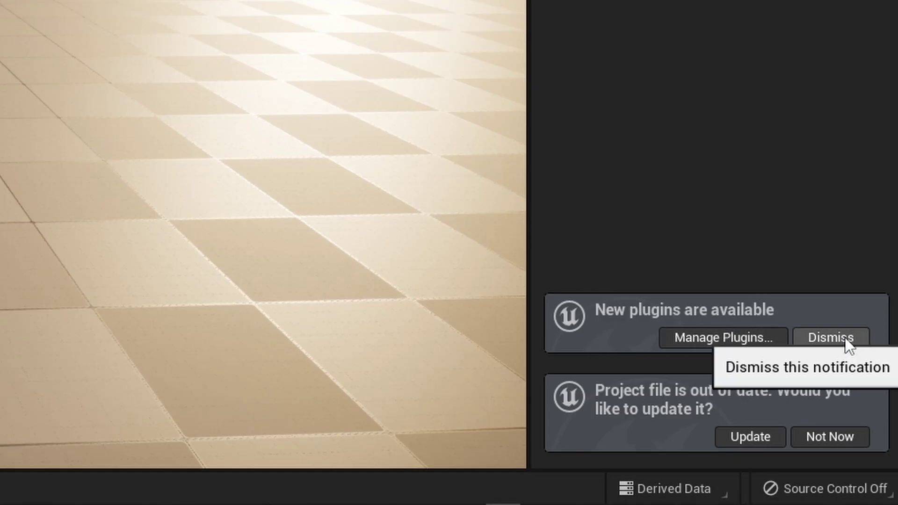
# Dismiss the new plugins notice, update the Blend2Unreal project file, and tilt the view skyward.
pyautogui.click(868, 420)
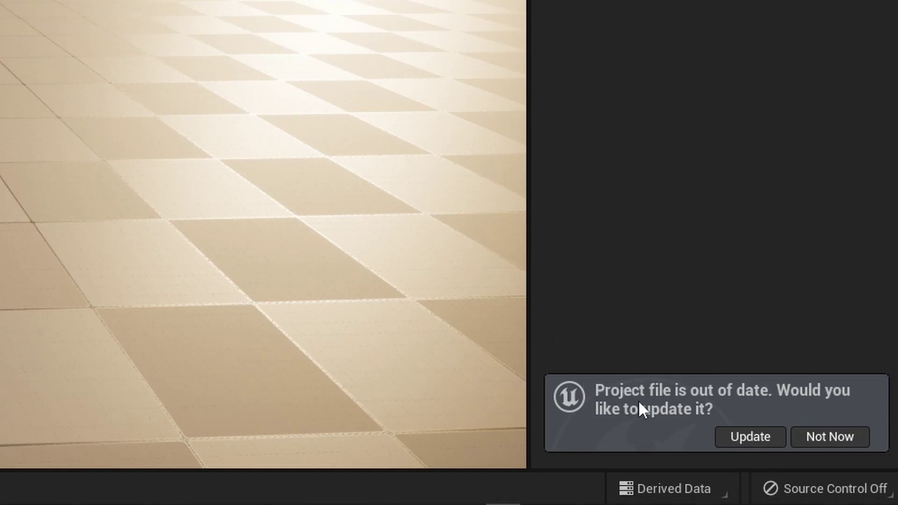
pyautogui.click(753, 437)
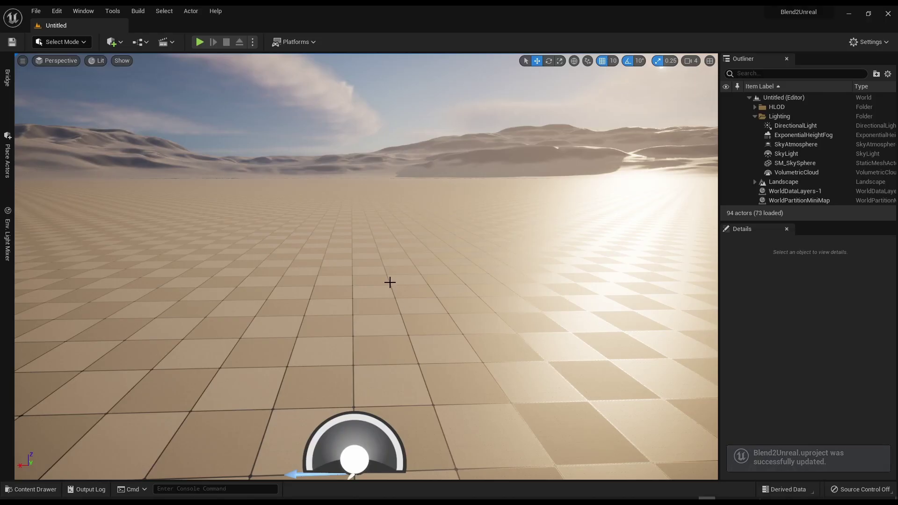
pyautogui.moveTo(388, 280); pyautogui.dragTo(389, 281, button='right')
# Create a new Basic level from the File menu and delete its Floor actor.
pyautogui.click(36, 11)
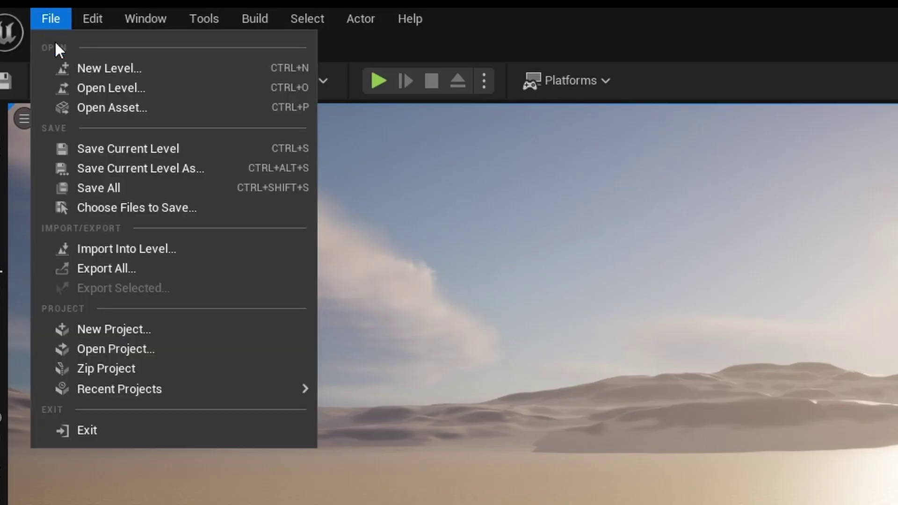
pyautogui.click(49, 36)
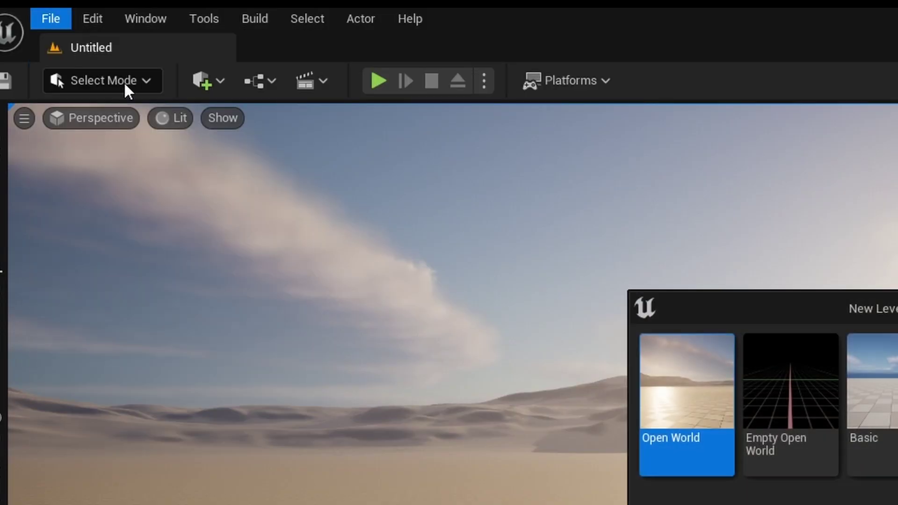
pyautogui.click(875, 388)
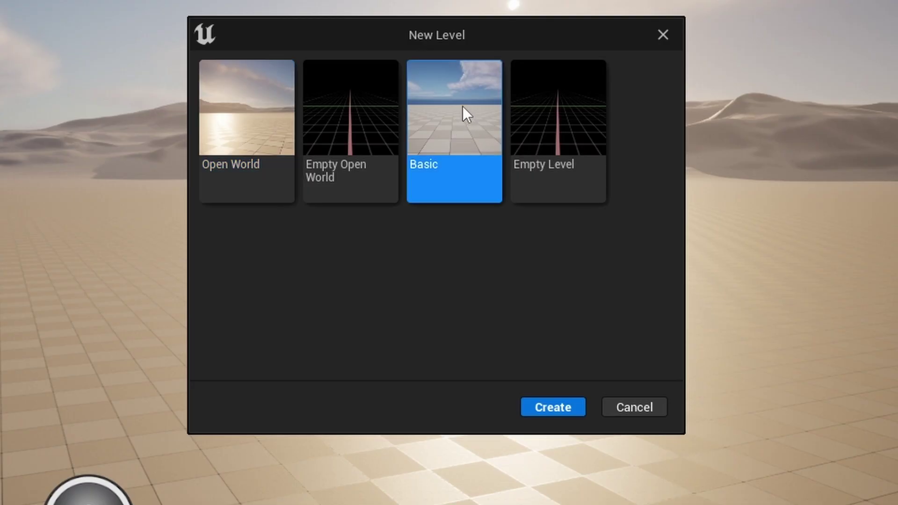
pyautogui.click(568, 405)
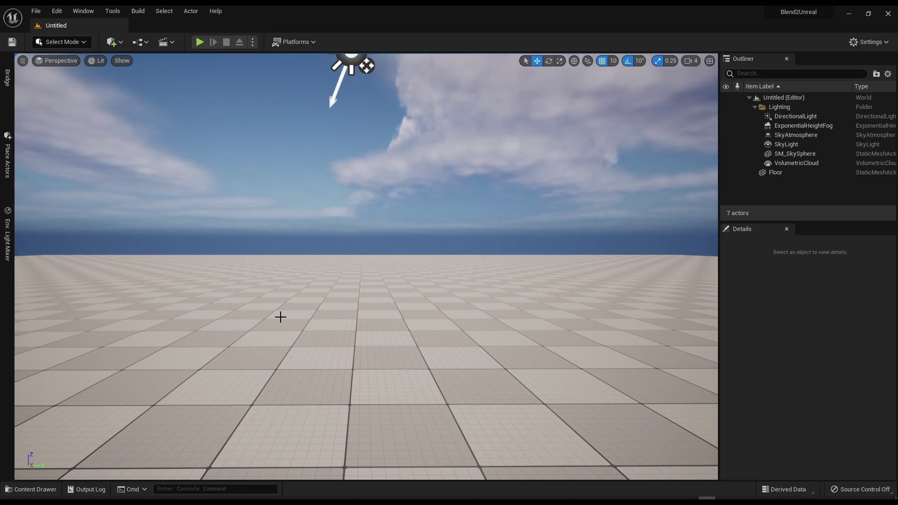
pyautogui.click(280, 317)
pyautogui.press('Delete')
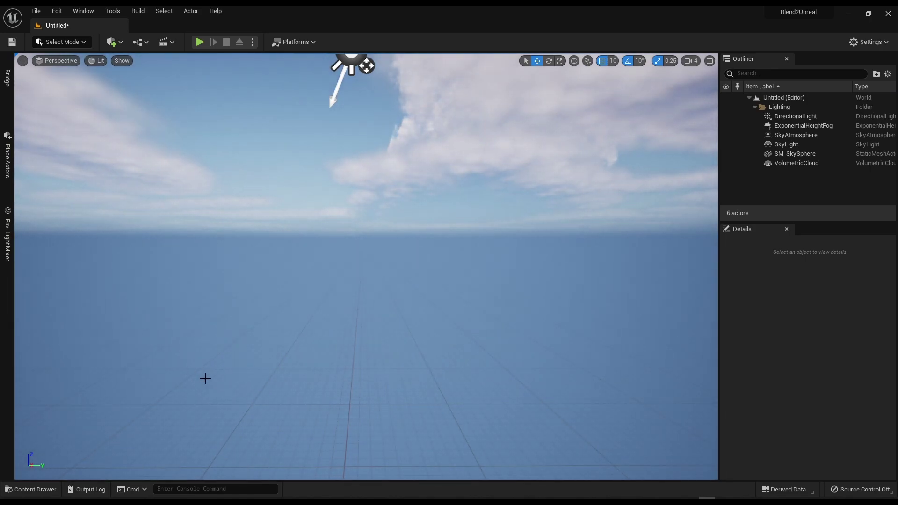
# Drop the exported tower FBX into the Content/Collection folder and import all its meshes.
pyautogui.hotkey('ctrl', 'space')
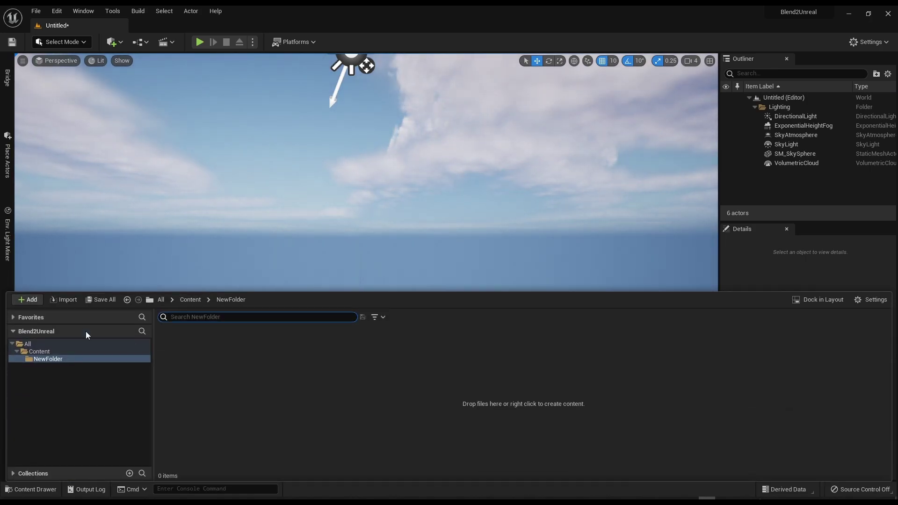
pyautogui.click(68, 297)
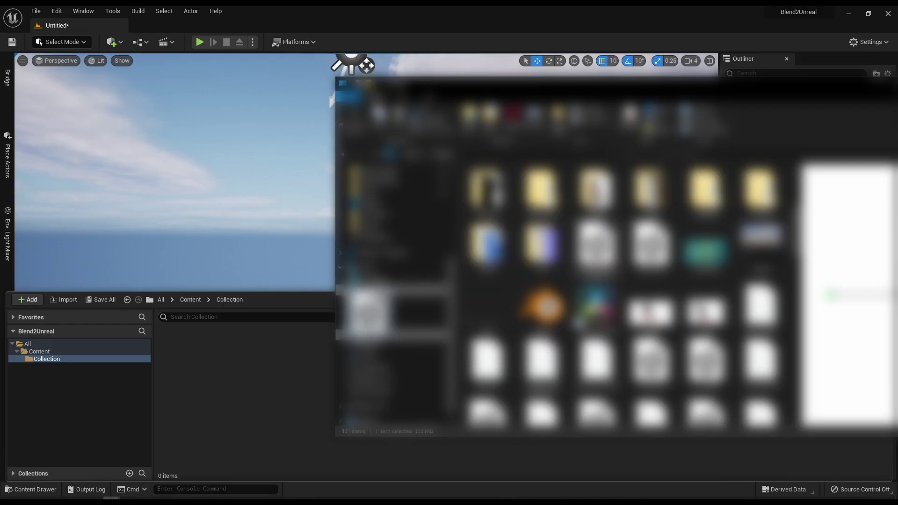
pyautogui.moveTo(486, 187); pyautogui.dragTo(275, 388)
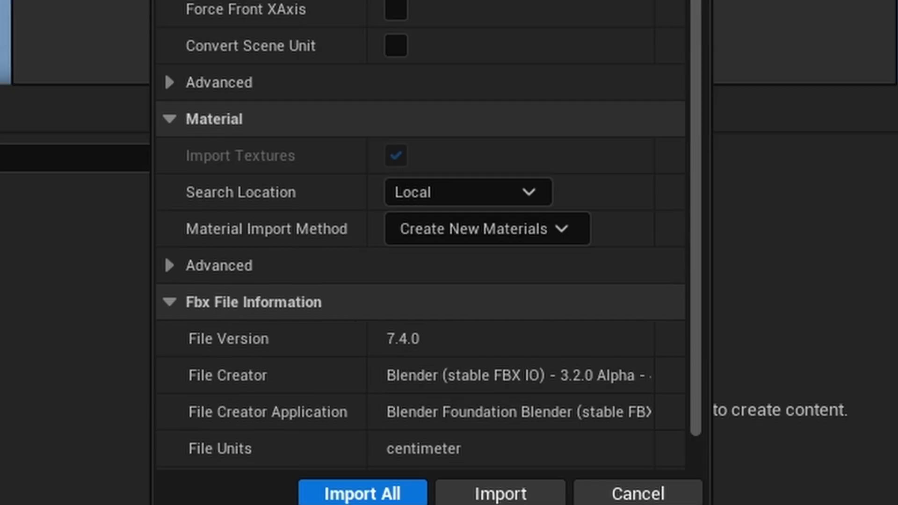
pyautogui.scroll(-2, 232, 132)
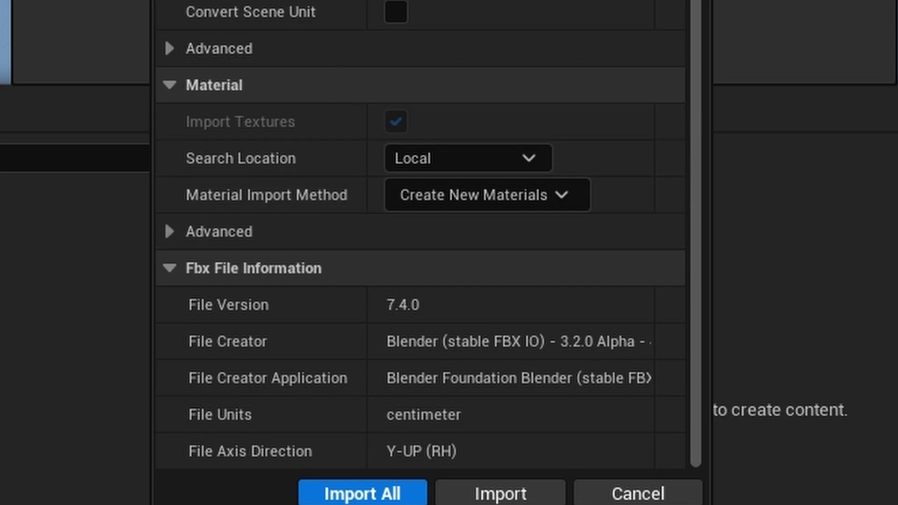
pyautogui.click(362, 494)
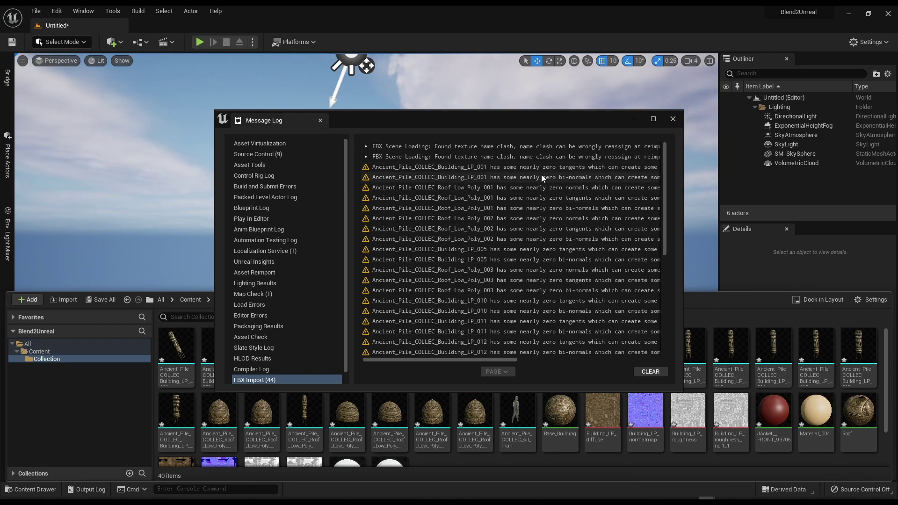
# Close the import log and shift-select meshes from the first through Ancient_Pile_COLLEC_sil_man.
pyautogui.click(673, 119)
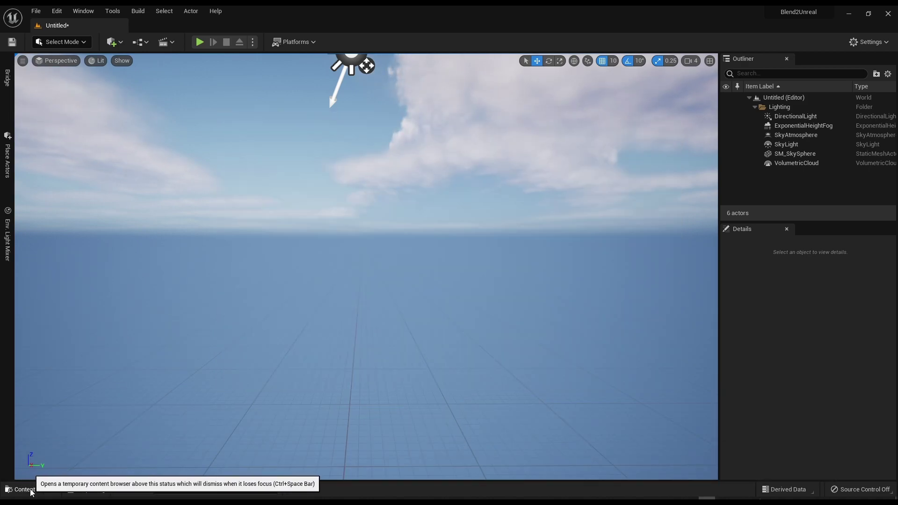
pyautogui.click(31, 490)
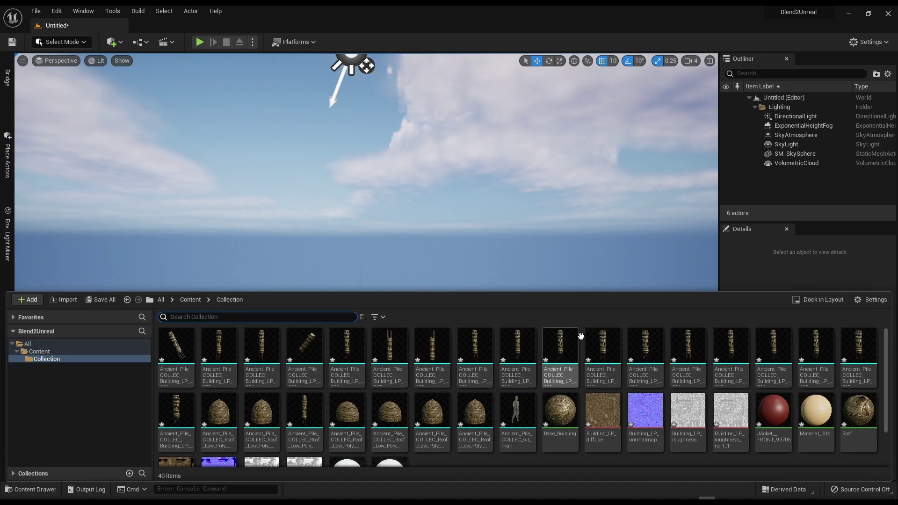
pyautogui.click(177, 348)
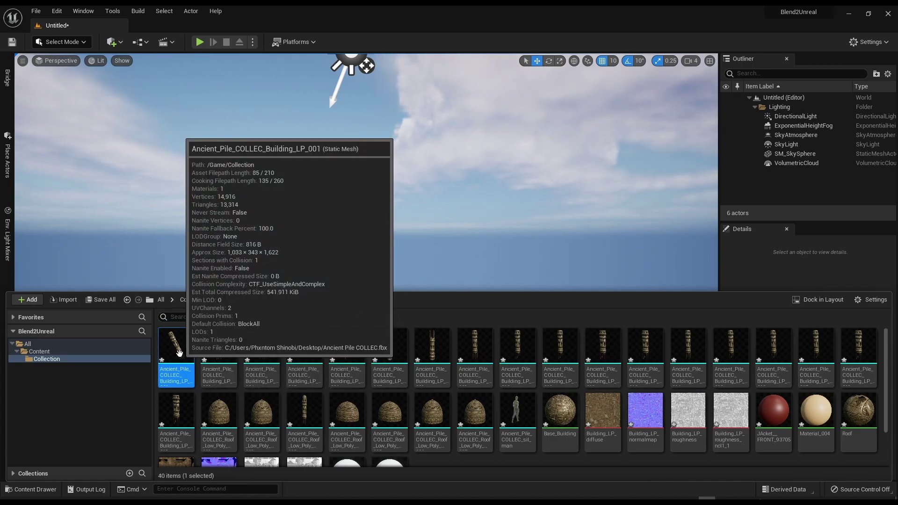
pyautogui.keyDown('shift'); pyautogui.click(523, 428); pyautogui.keyUp('shift')
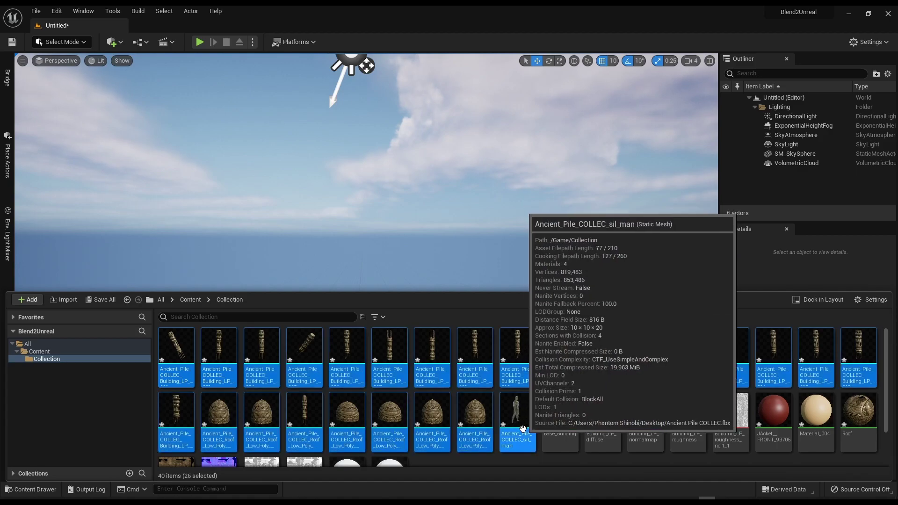
# Drag the 26 selected tower meshes into the level and fly back to see them all.
pyautogui.moveTo(523, 429); pyautogui.dragTo(357, 250)
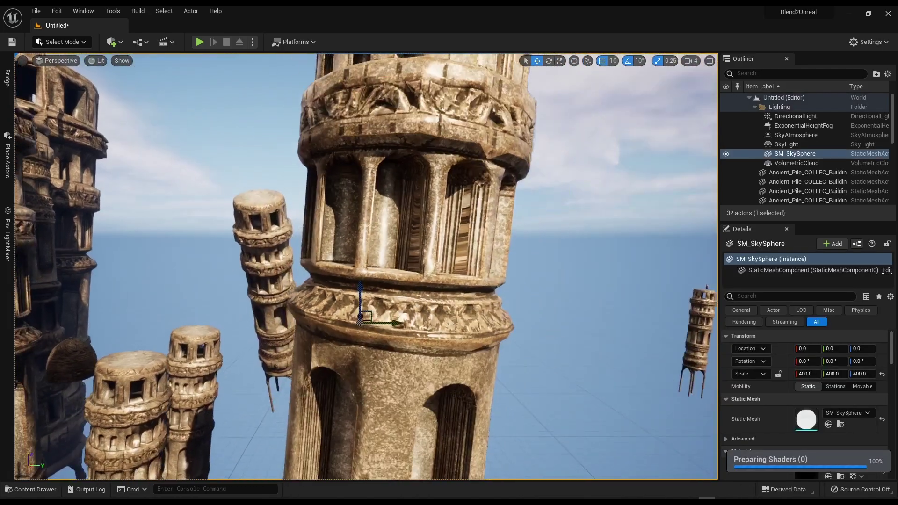
pyautogui.moveTo(357, 251); pyautogui.dragTo(333, 251, button='right')
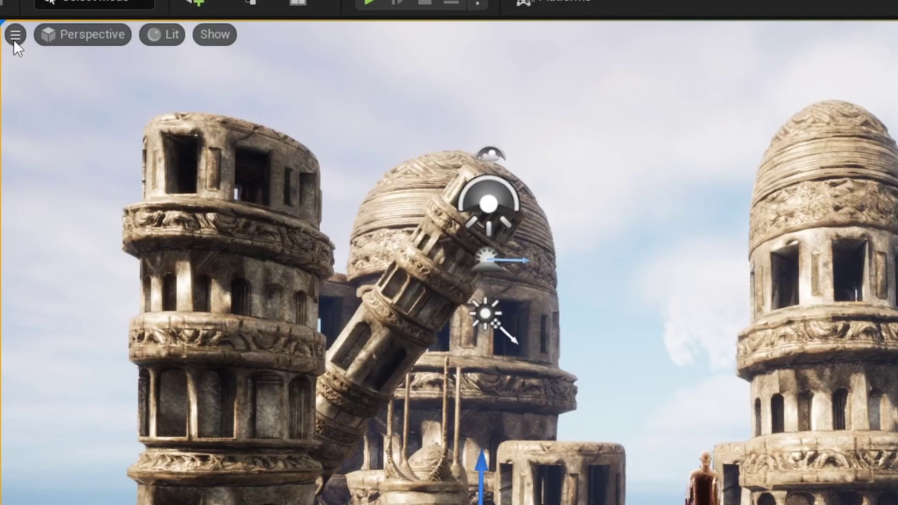
# Create a CineCameraActor at the current view and pilot it.
pyautogui.click(23, 60)
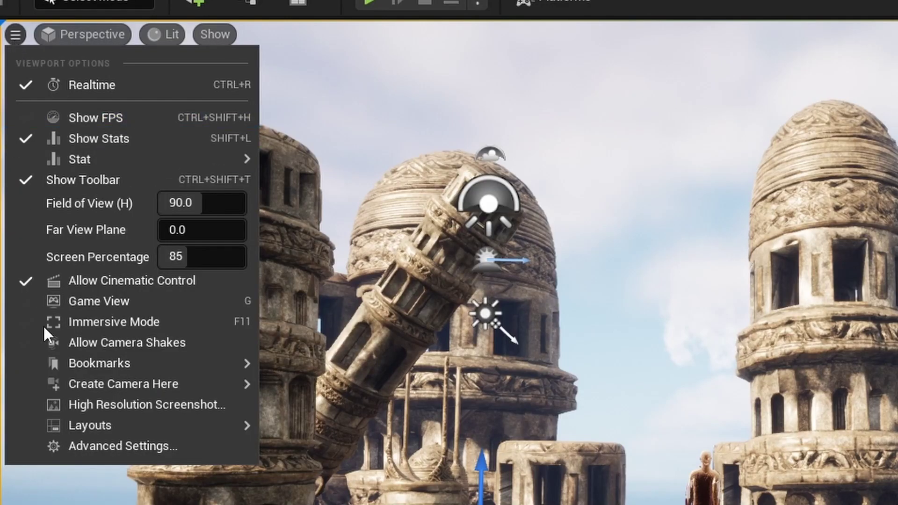
pyautogui.moveTo(144, 383)
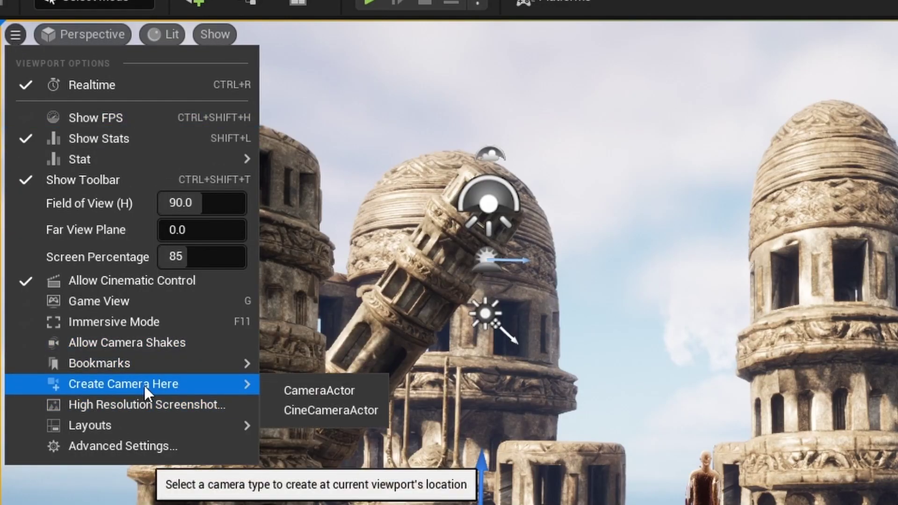
pyautogui.click(341, 408)
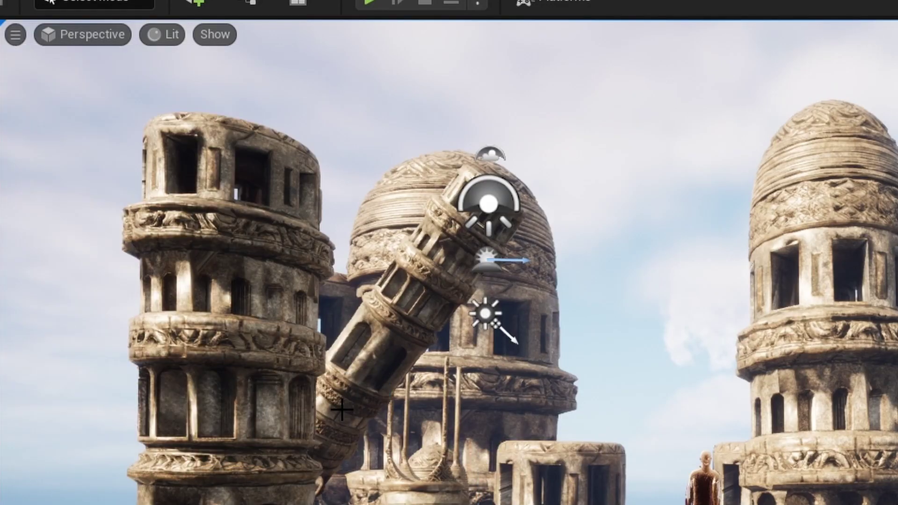
pyautogui.click(81, 37)
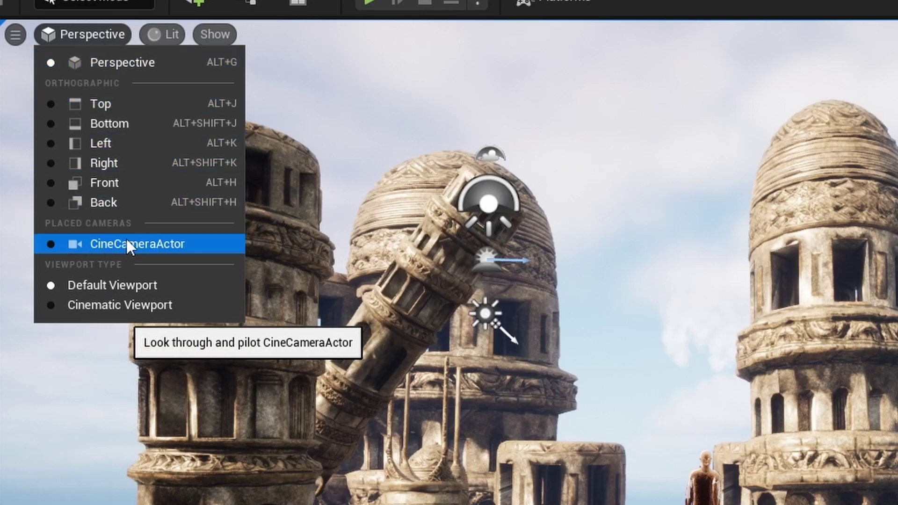
pyautogui.click(156, 247)
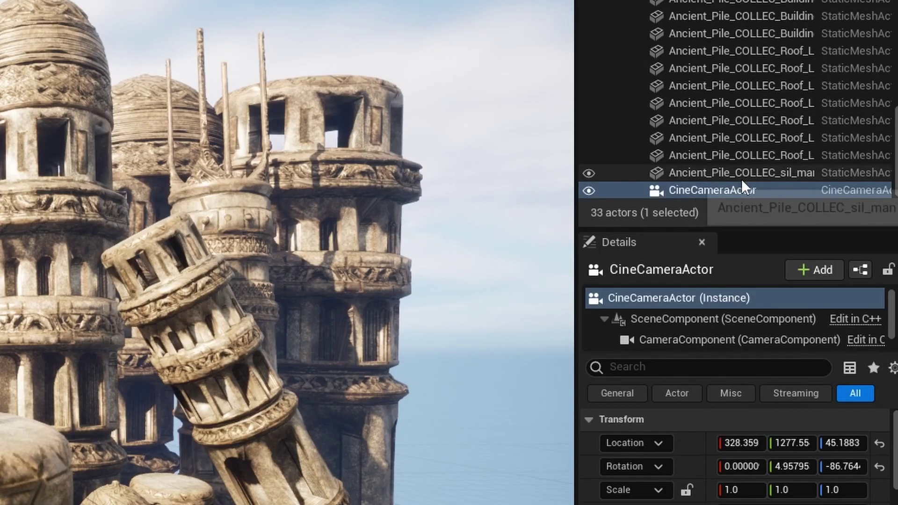
# Give the CineCameraActor a 16:9 DSLR filmback and 35 mm focal length.
pyautogui.click(724, 190)
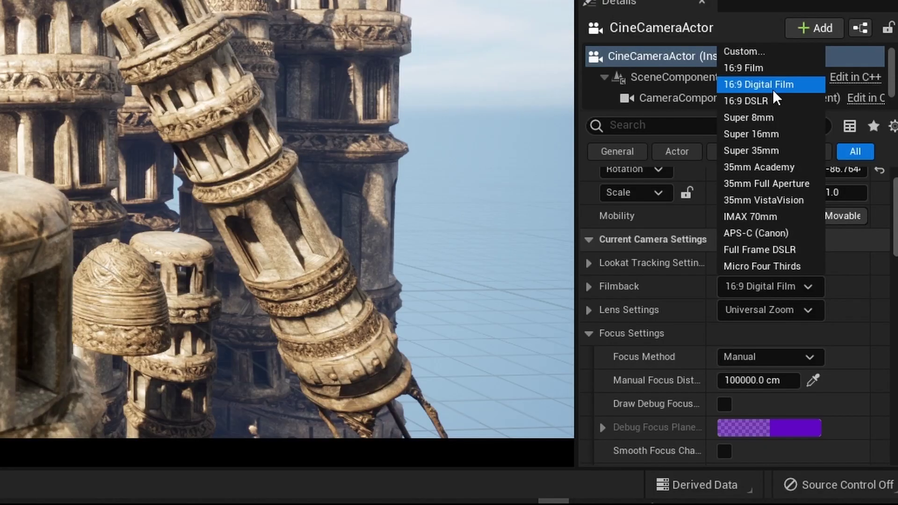
pyautogui.click(766, 103)
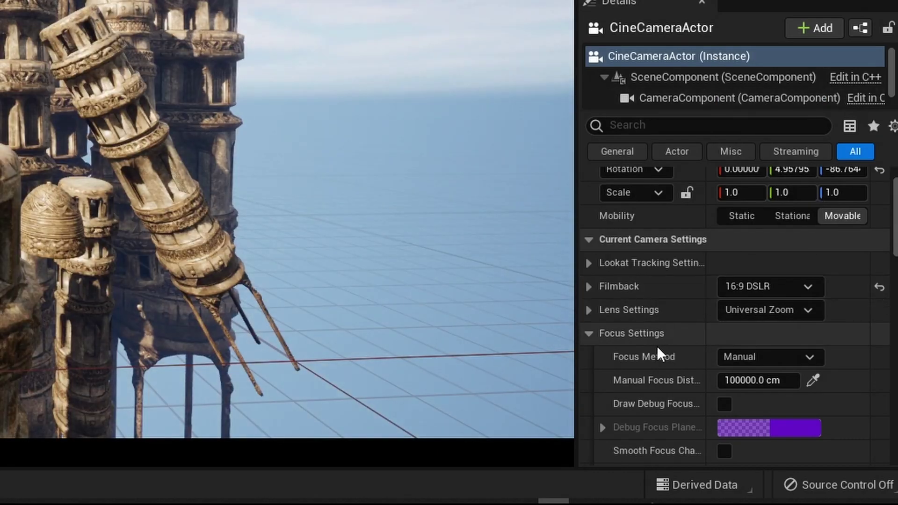
pyautogui.scroll(-5, 659, 353)
pyautogui.scroll(-2, 665, 351)
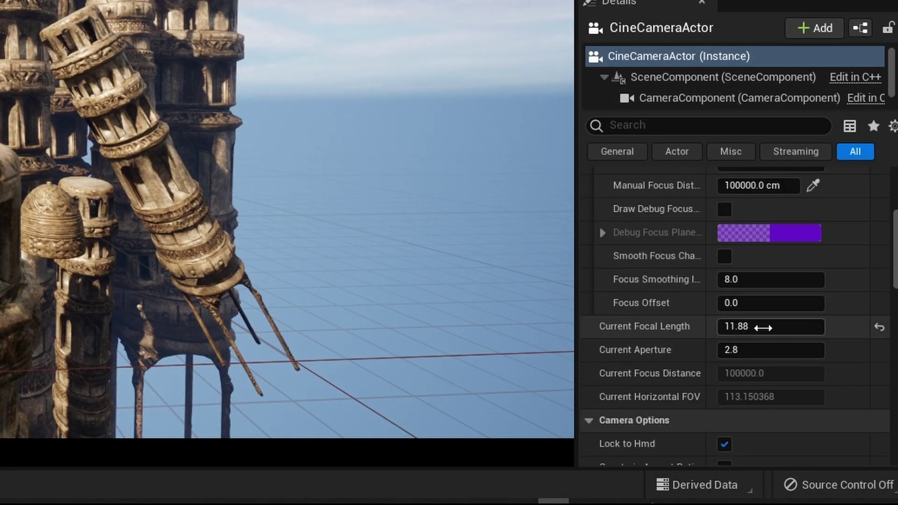
pyautogui.click(762, 327)
pyautogui.write('35')
pyautogui.press('Return')
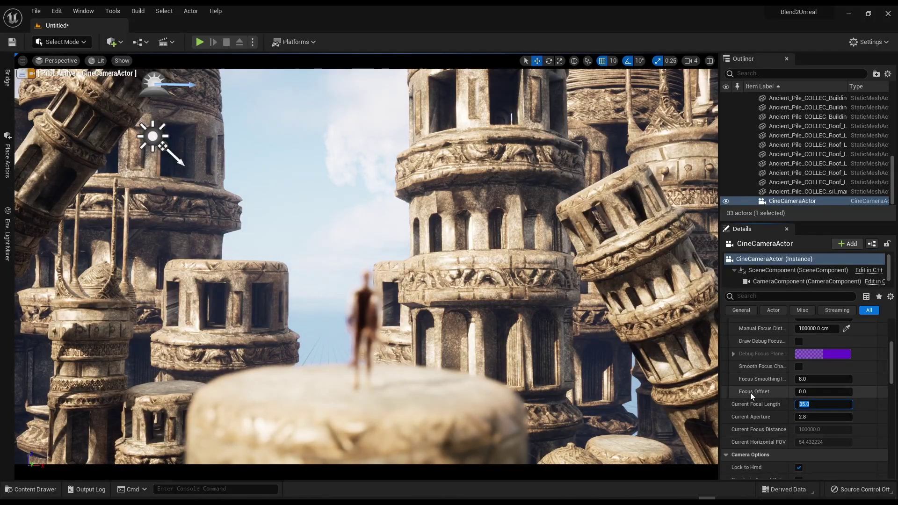
pyautogui.scroll(-1, 749, 395)
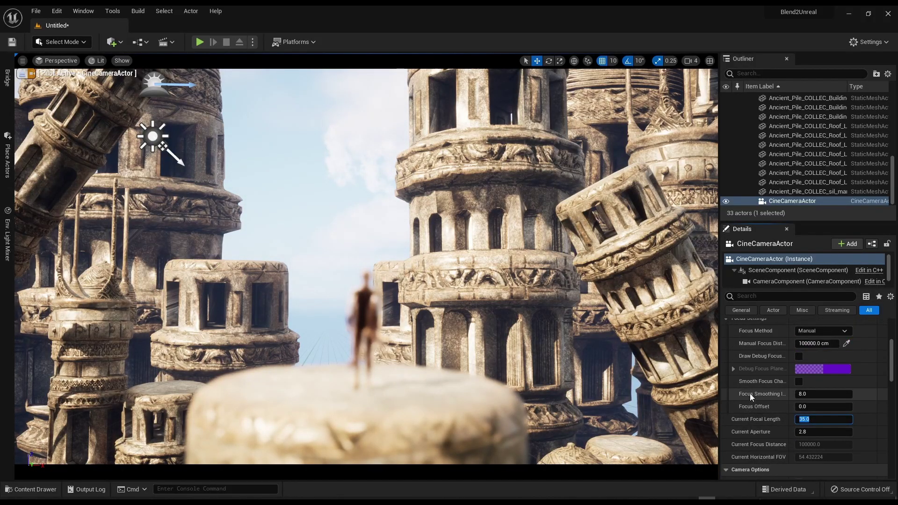
# Set the cine camera's manual focus distance to about 535 cm, then test-move the leaning tower's pivot.
pyautogui.moveTo(816, 343); pyautogui.dragTo(795, 343)
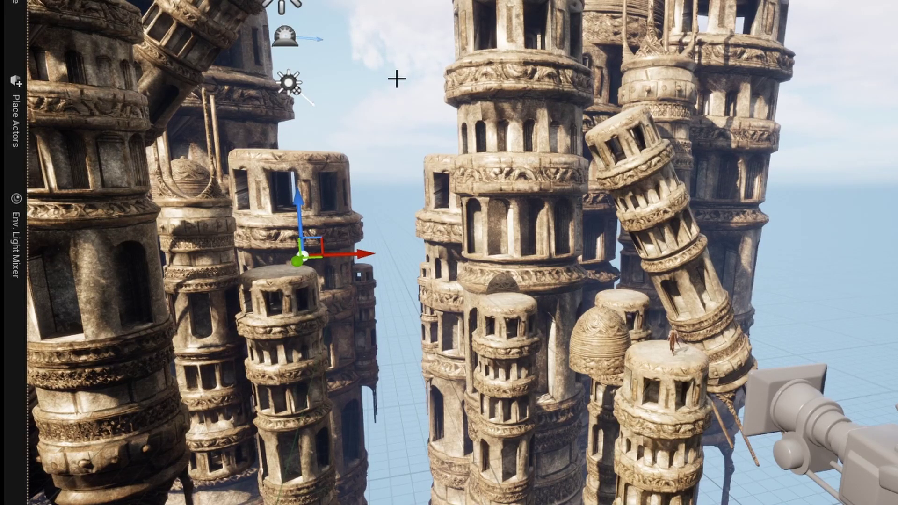
pyautogui.click(621, 179)
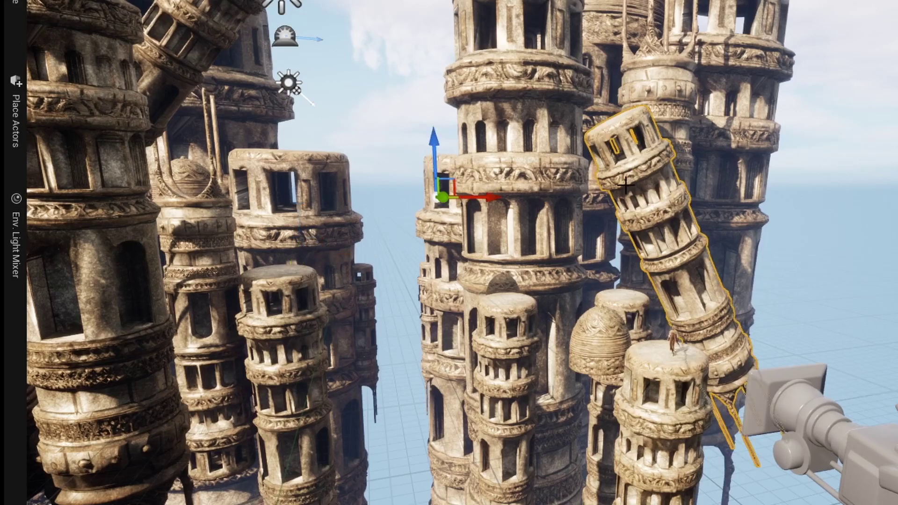
pyautogui.moveTo(621, 178); pyautogui.dragTo(636, 212, button='right')
pyautogui.moveTo(443, 177); pyautogui.dragTo(423, 169)
# Test-move the left-back tower to check its pivot, then frame the central tower with F.
pyautogui.click(438, 279)
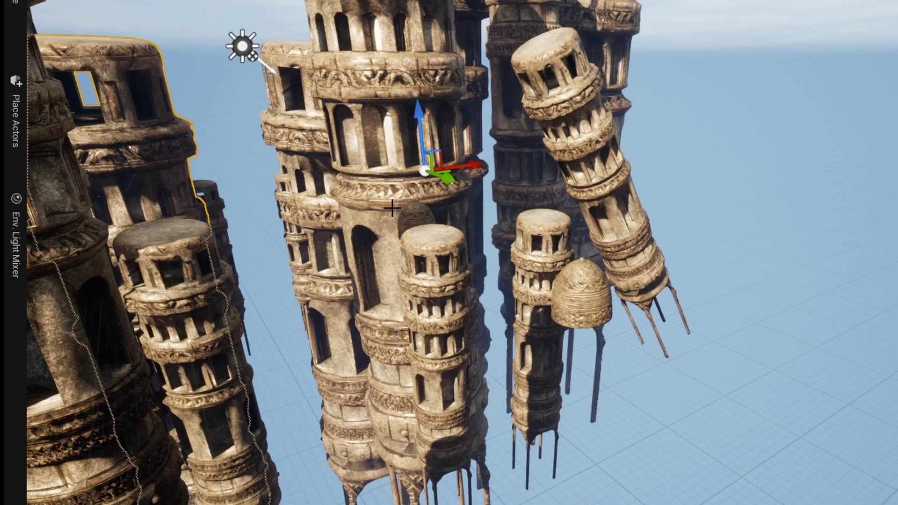
pyautogui.click(117, 140)
pyautogui.moveTo(381, 183); pyautogui.dragTo(544, 183)
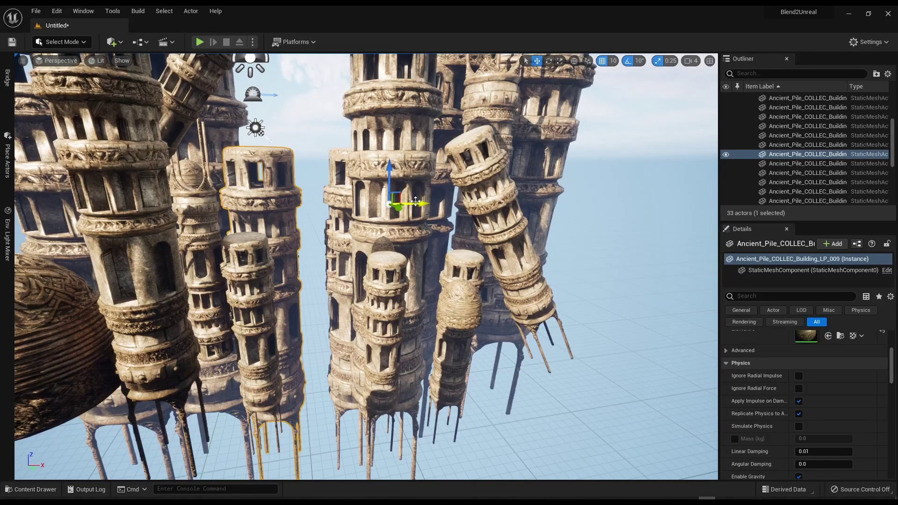
pyautogui.moveTo(412, 204); pyautogui.dragTo(416, 204)
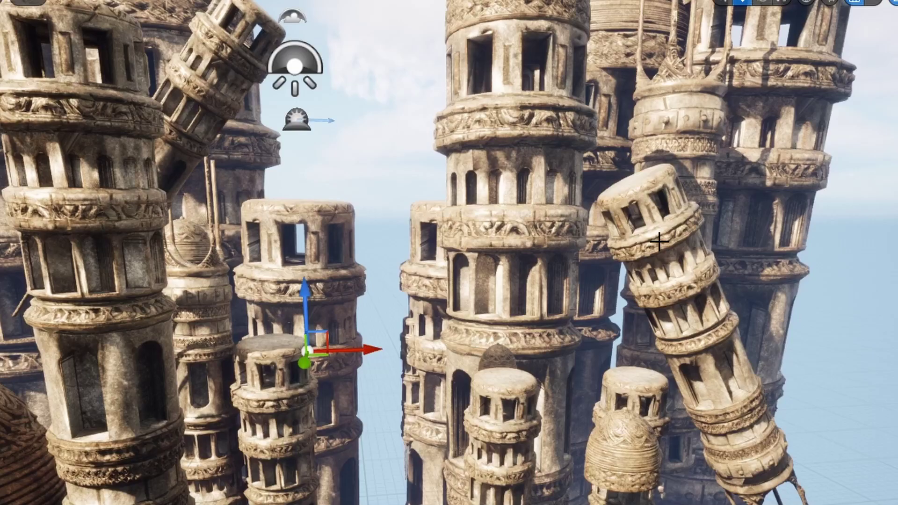
pyautogui.click(515, 281)
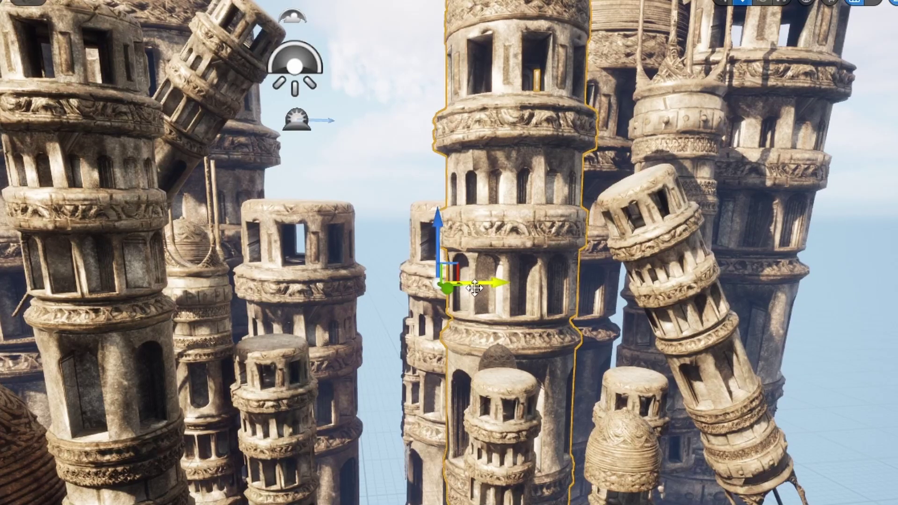
pyautogui.press('f')
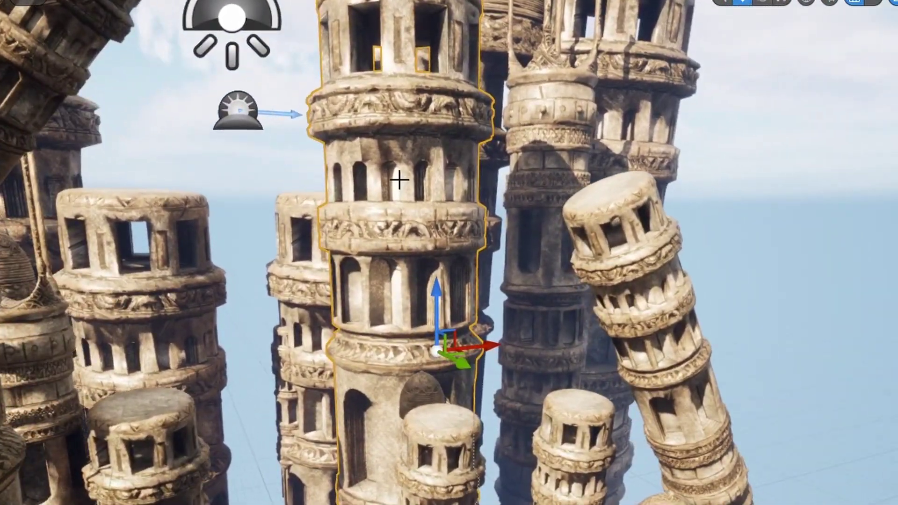
# Reposition the Roof_Low_Poly_003 tower's pivot onto its body and store it via Pivot > Set as Pivot Offset.
pyautogui.moveTo(399, 180)
pyautogui.mouseDown(button='right')
pyautogui.moveTo(505, 182)
pyautogui.moveTo(400, 178)
pyautogui.mouseUp(button='right')
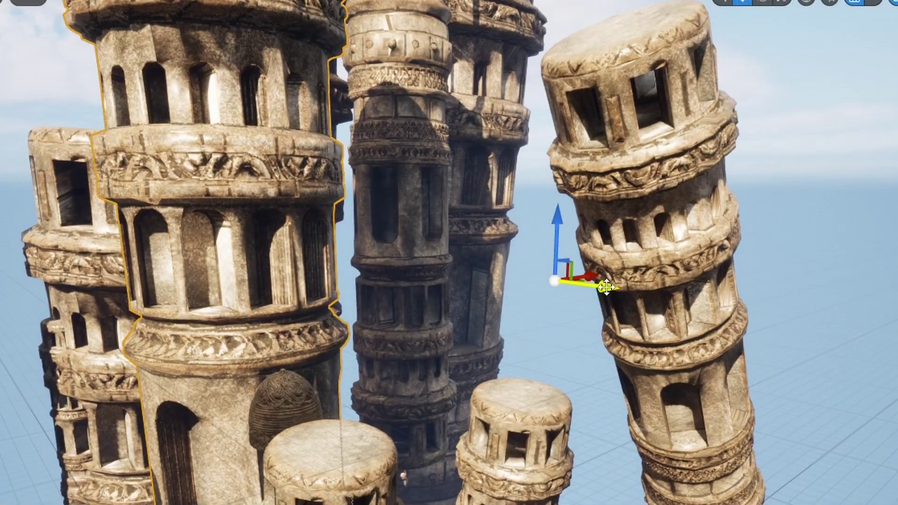
pyautogui.moveTo(603, 286); pyautogui.dragTo(123, 173)
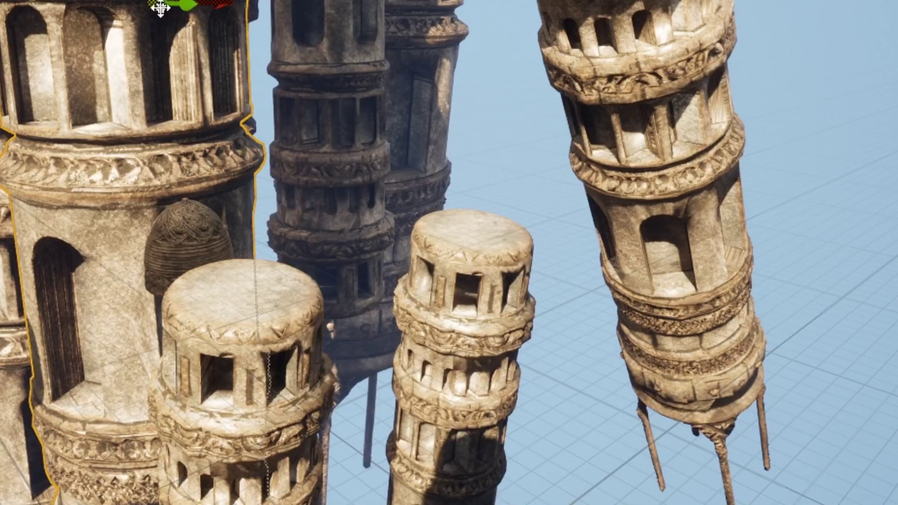
pyautogui.rightClick(162, 9)
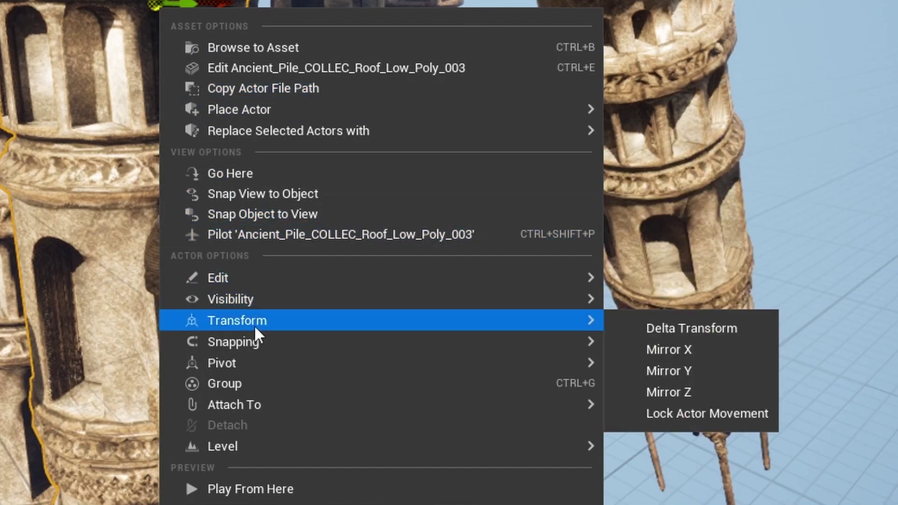
pyautogui.moveTo(256, 363)
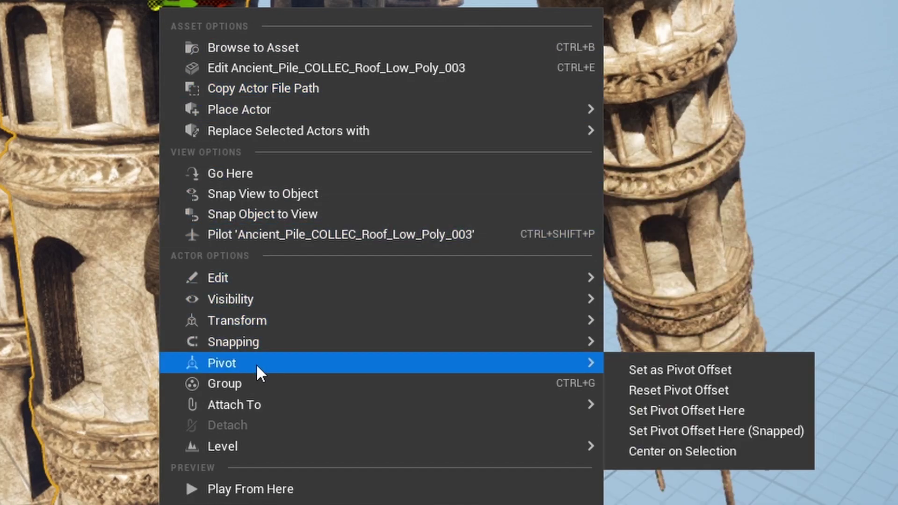
pyautogui.click(674, 371)
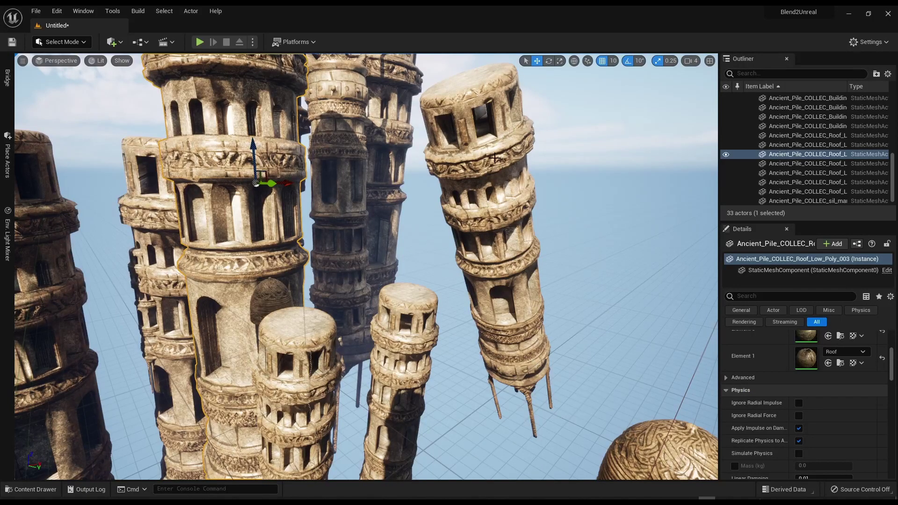
# Nudge the left tower slightly along Y.
pyautogui.click(494, 158)
pyautogui.click(270, 181)
pyautogui.moveTo(270, 182)
pyautogui.mouseDown()
pyautogui.moveTo(280, 184)
pyautogui.moveTo(260, 181)
pyautogui.mouseUp()
pyautogui.moveTo(260, 181); pyautogui.dragTo(267, 181, button='right')
pyautogui.moveTo(515, 262); pyautogui.dragTo(467, 236, button='right')
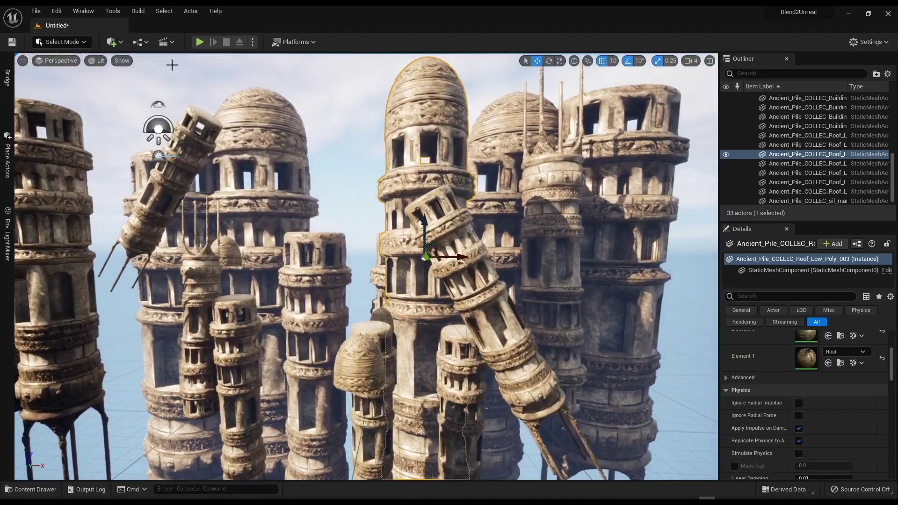
# Preview the shot through the CineCameraActor, then stop piloting it.
pyautogui.click(57, 60)
pyautogui.click(83, 165)
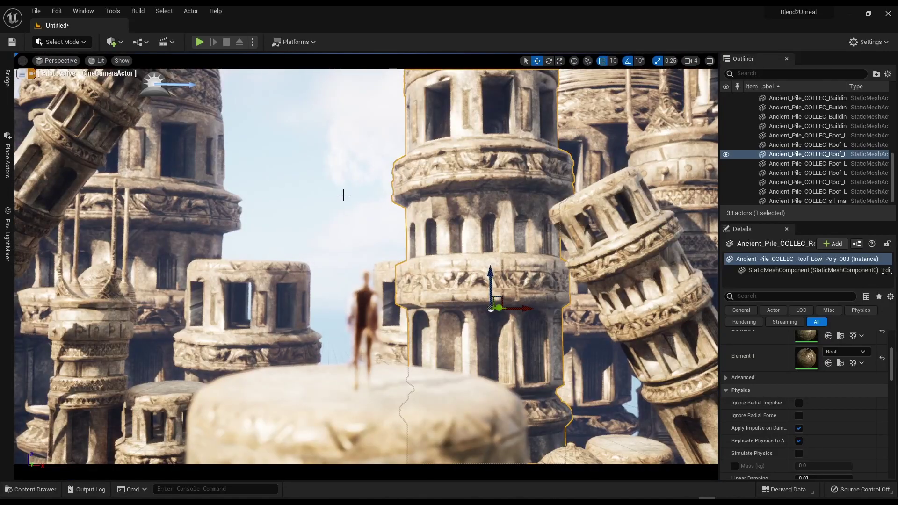
pyautogui.click(28, 74)
pyautogui.moveTo(281, 234); pyautogui.dragTo(379, 200, button='right')
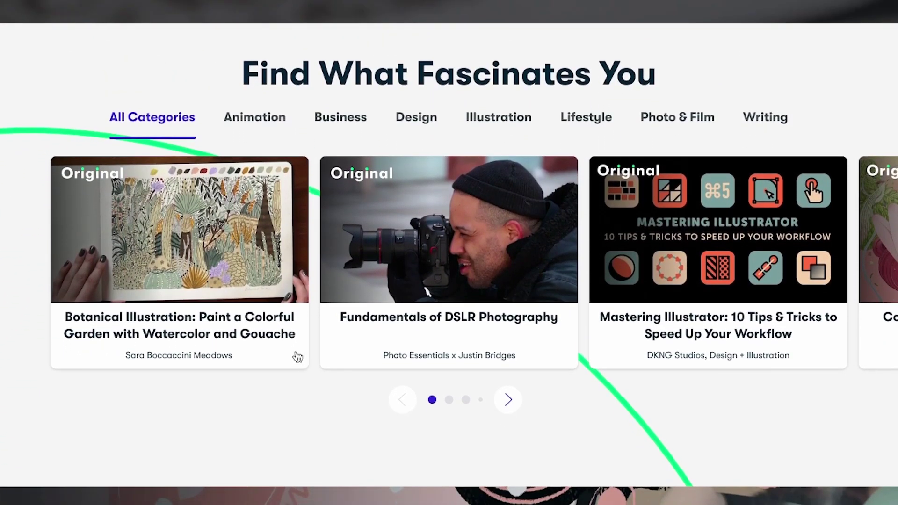
# Open the 'Botanical Illustration: Paint a Colorful Garden with Watercolor and Gouache' card from the homepage carousel.
pyautogui.click(208, 246)
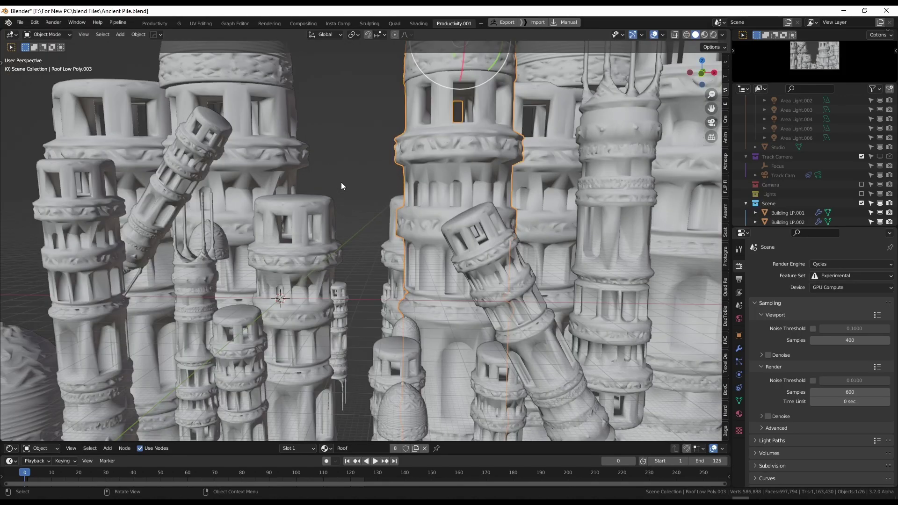
# Select all 26 tower objects and set each origin to its surface center of mass.
pyautogui.scroll(-3, 340, 185)
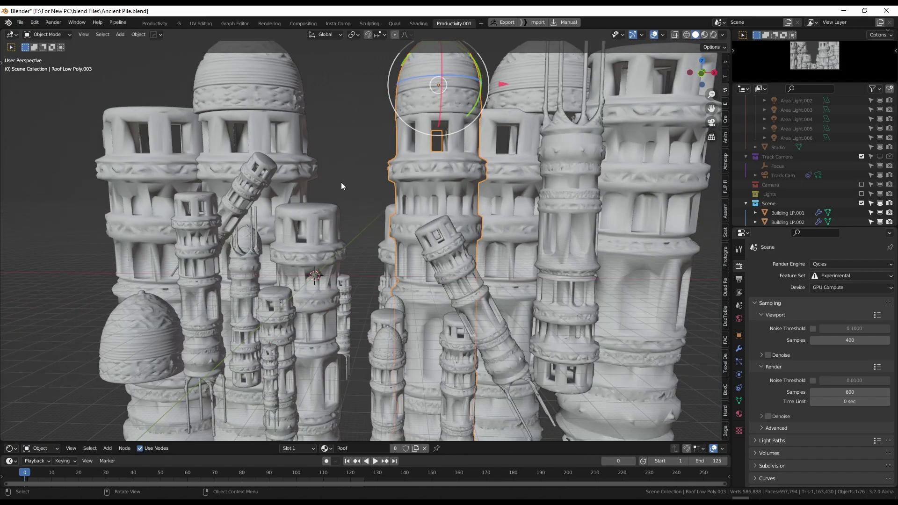
pyautogui.press('a')
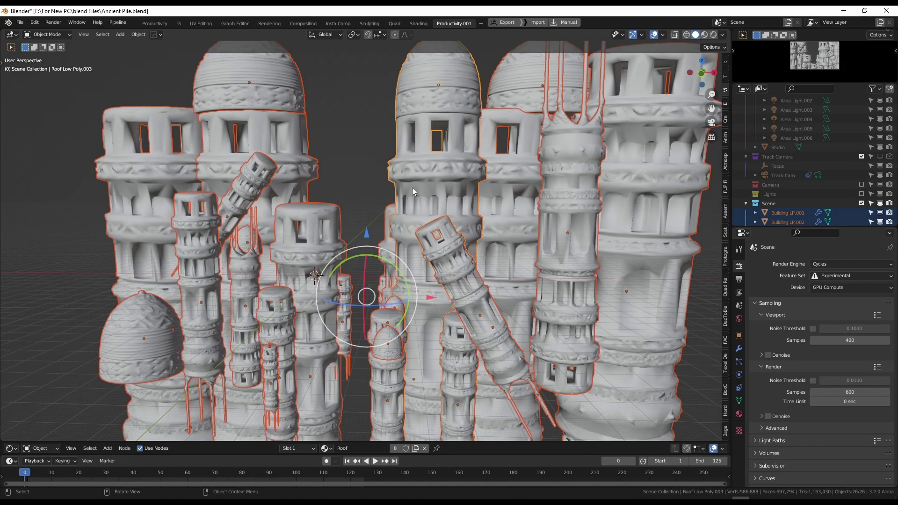
pyautogui.rightClick(414, 218)
pyautogui.moveTo(415, 218)
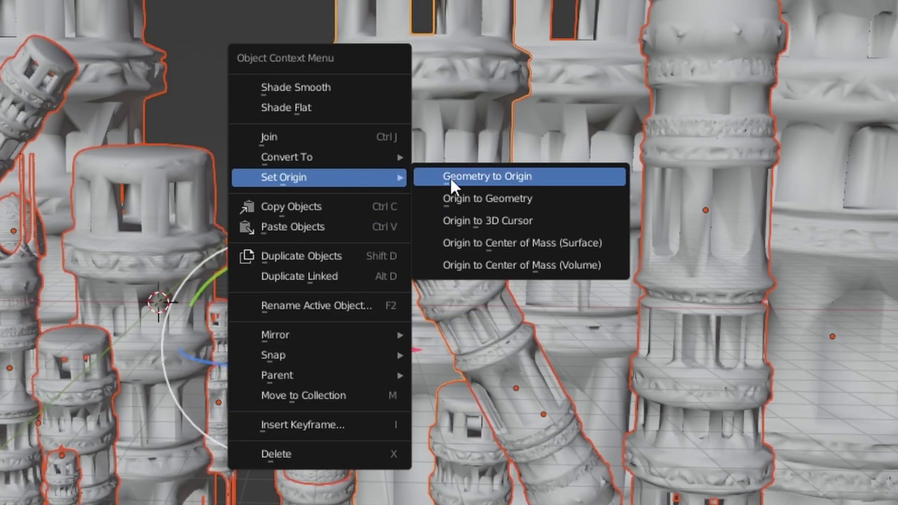
pyautogui.click(529, 243)
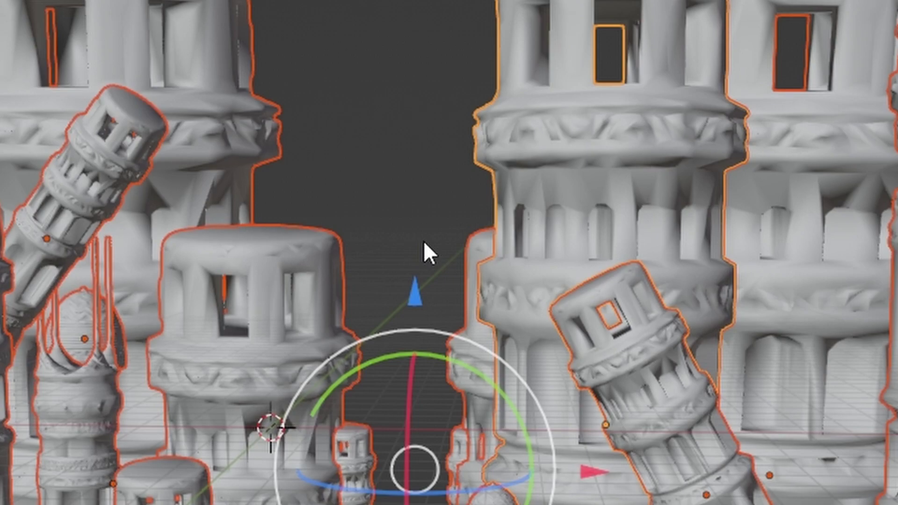
# Snap the selected towers to the 3D cursor with Selection to Cursor, then check in front orthographic view.
pyautogui.hotkey('shift', 's')
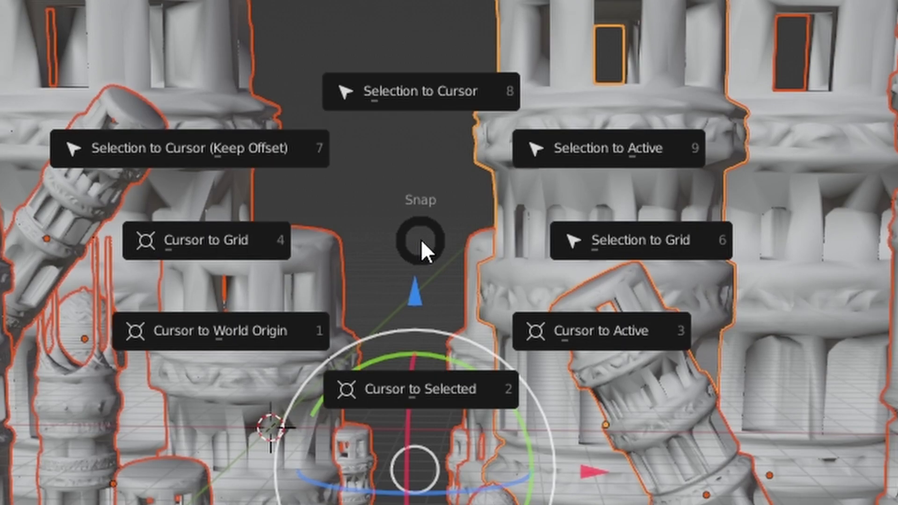
pyautogui.click(426, 100)
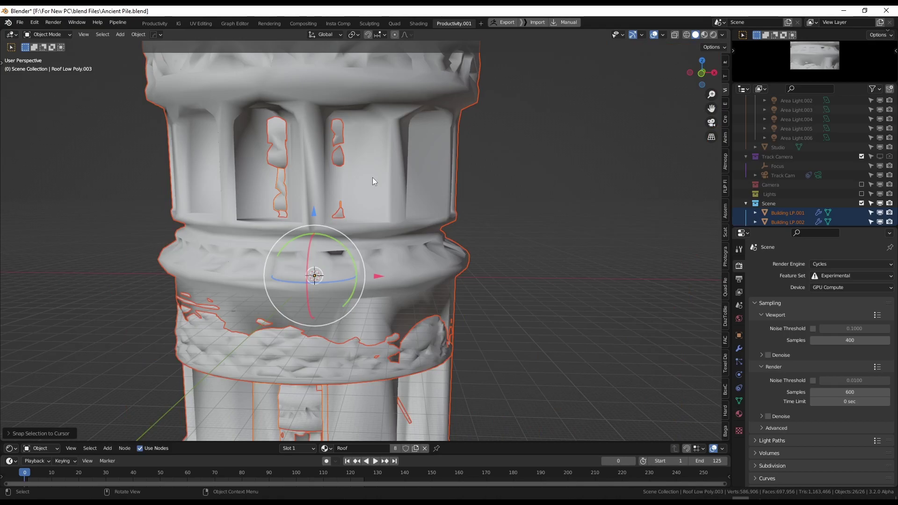
pyautogui.scroll(-5, 371, 187)
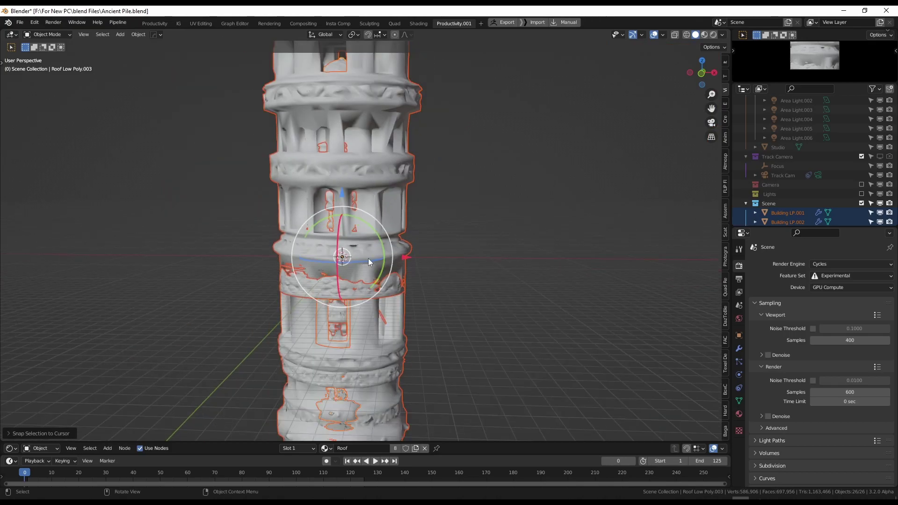
pyautogui.moveTo(343, 277); pyautogui.dragTo(325, 246, button='middle')
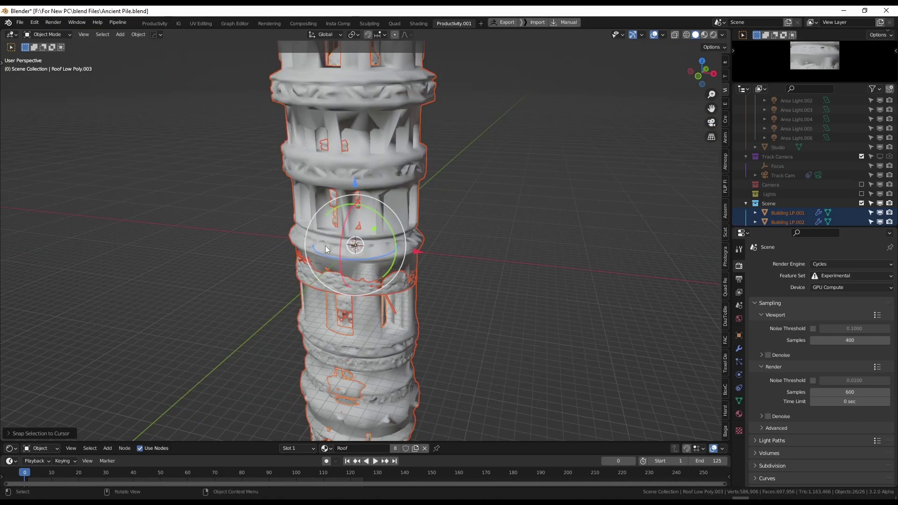
pyautogui.press('KP_1')
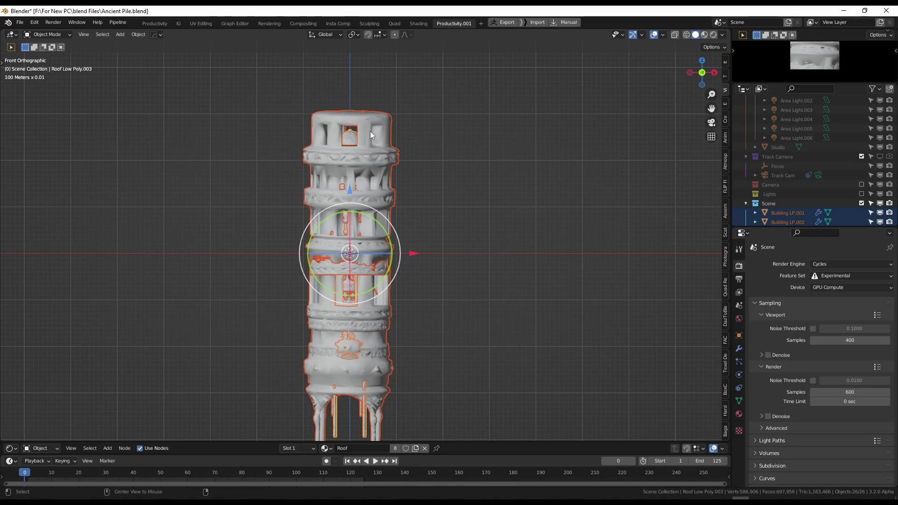
# Clear the towers' rotation with Alt+R, then rotate them 90° about X.
pyautogui.hotkey('alt', 'r')
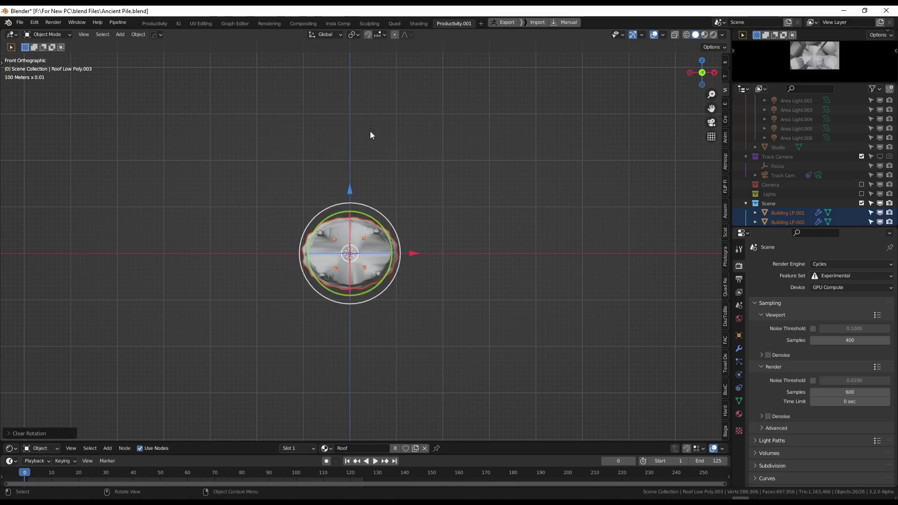
pyautogui.write('r')
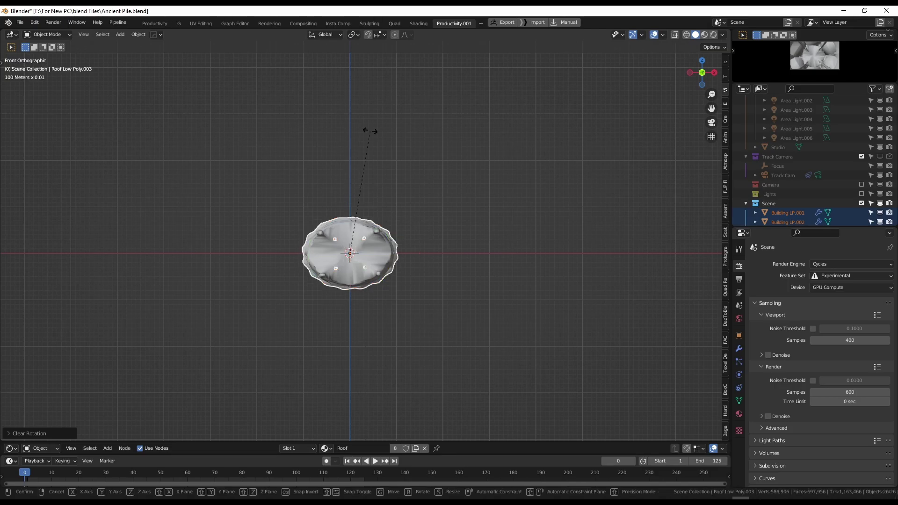
pyautogui.write('x90')
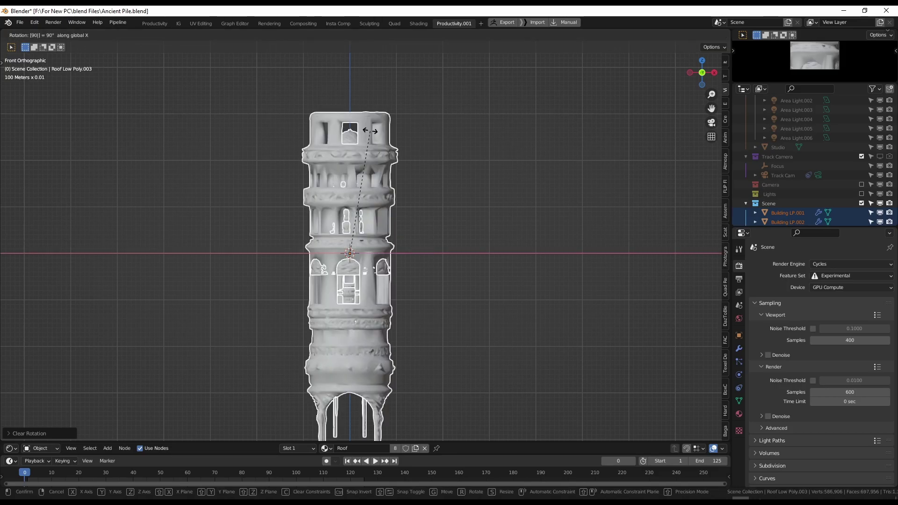
pyautogui.press('Return')
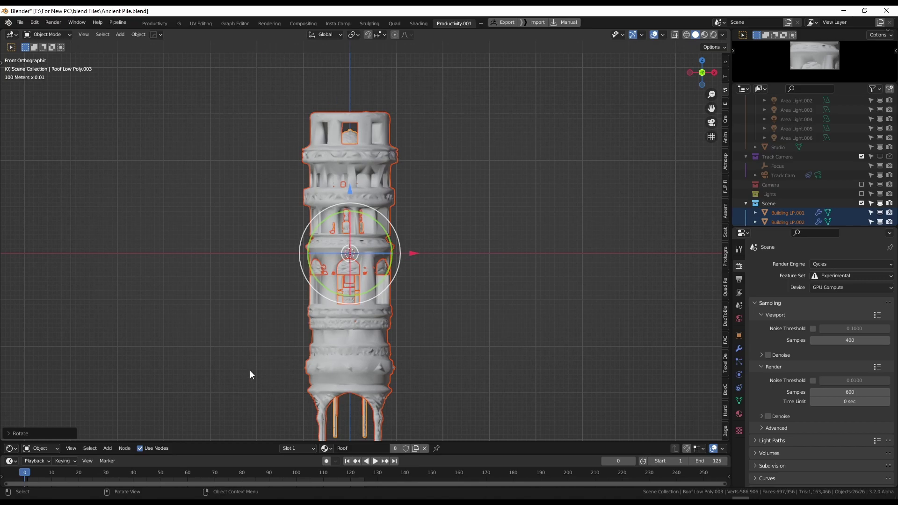
# Export the selected meshes as FBX with Copy path mode, embedded textures, Mesh only, and Face smoothing.
pyautogui.click(20, 22)
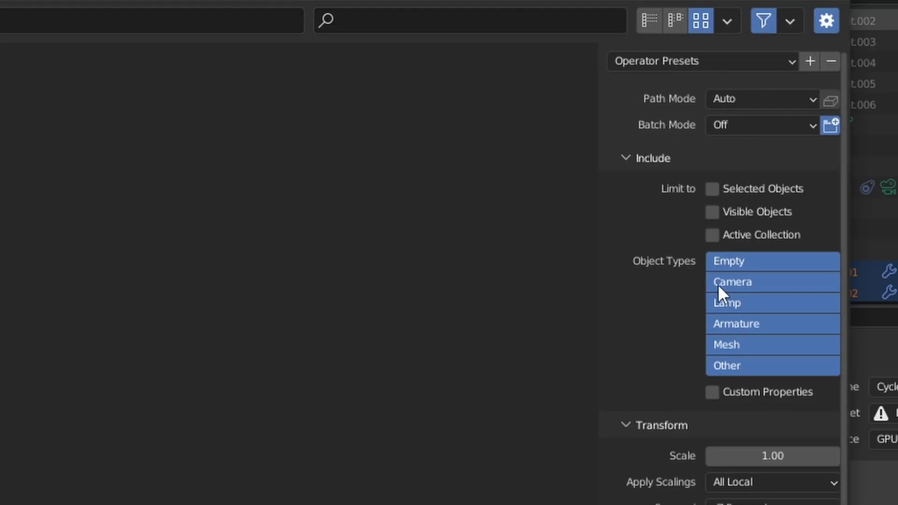
pyautogui.click(748, 98)
pyautogui.click(732, 239)
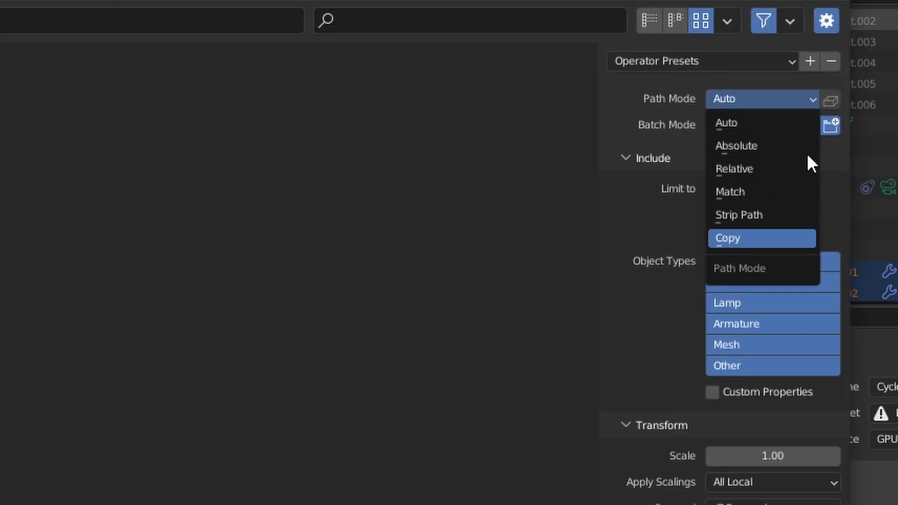
pyautogui.click(835, 100)
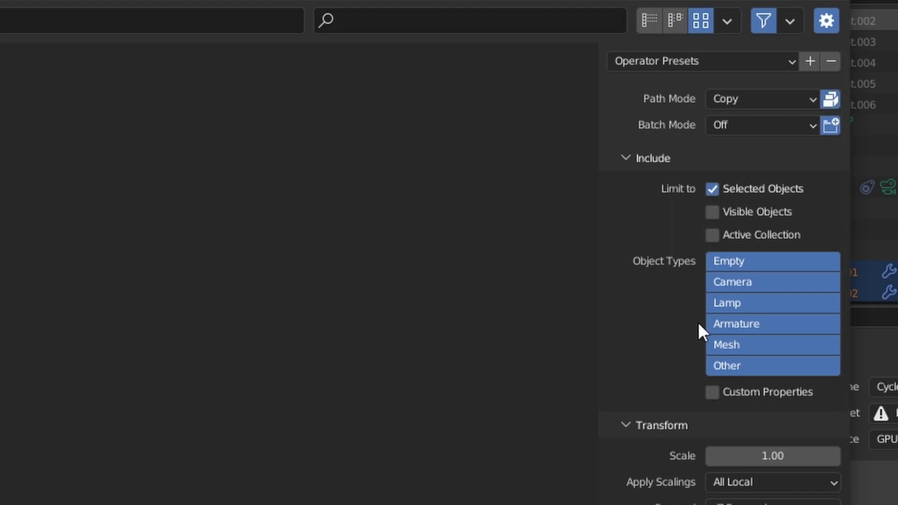
pyautogui.click(721, 344)
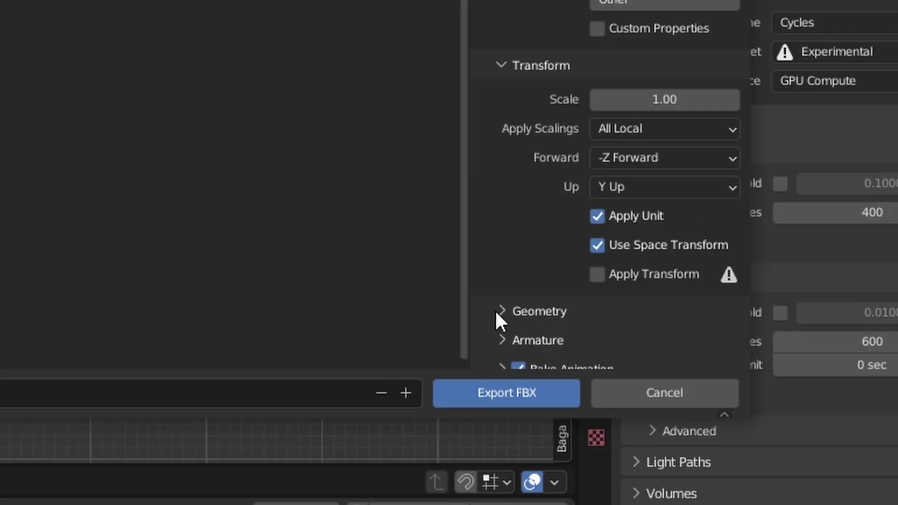
pyautogui.click(495, 311)
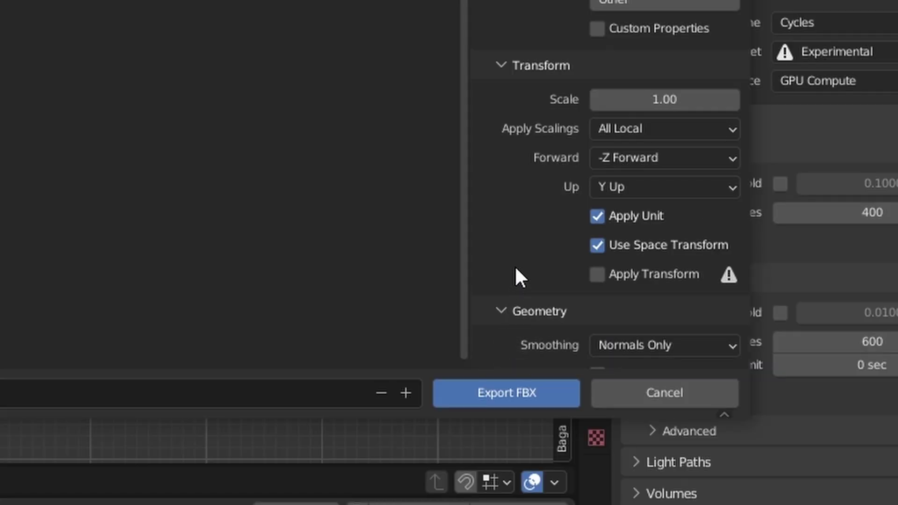
pyautogui.scroll(-5, 516, 268)
pyautogui.click(604, 254)
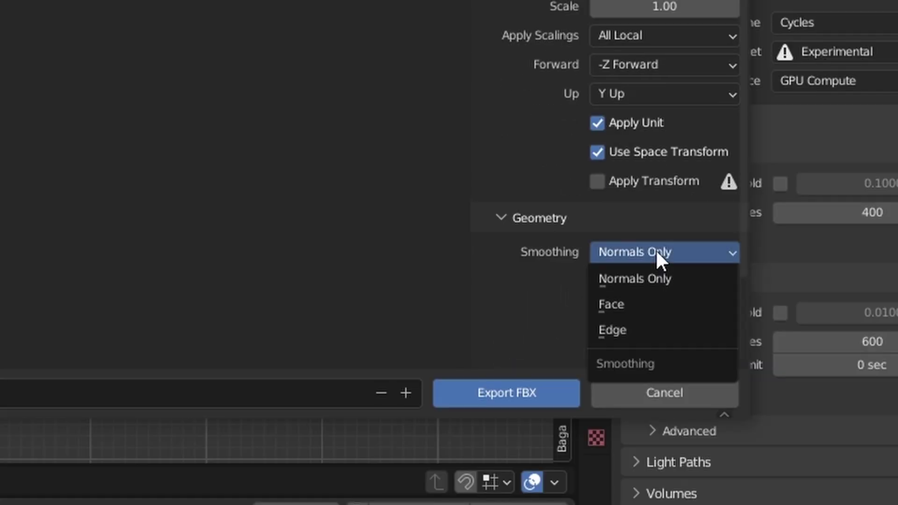
pyautogui.click(613, 303)
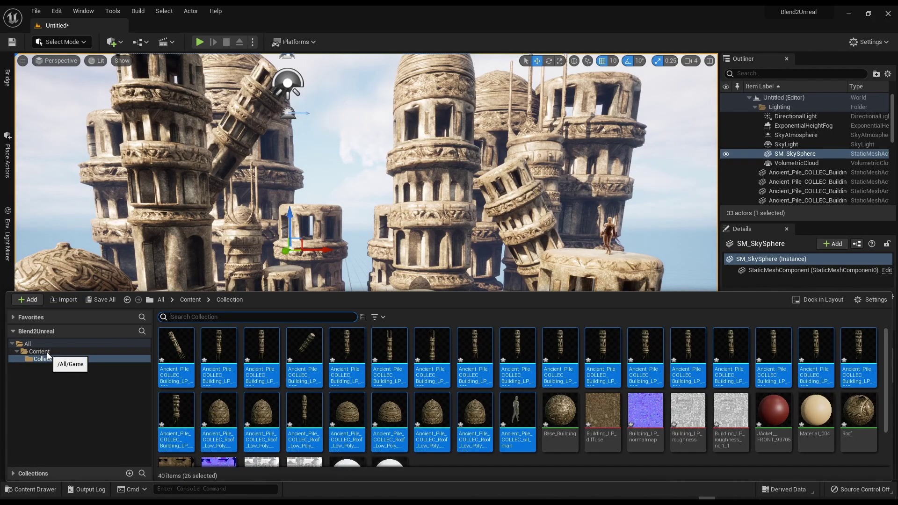
# Create a folder named 'correctmethod' under Content and open it.
pyautogui.click(47, 352)
pyautogui.rightClick(252, 358)
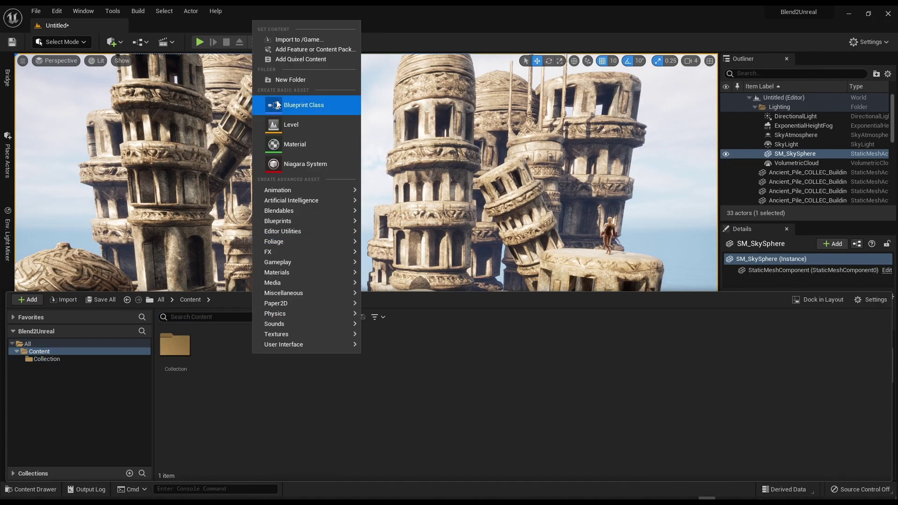
pyautogui.click(291, 80)
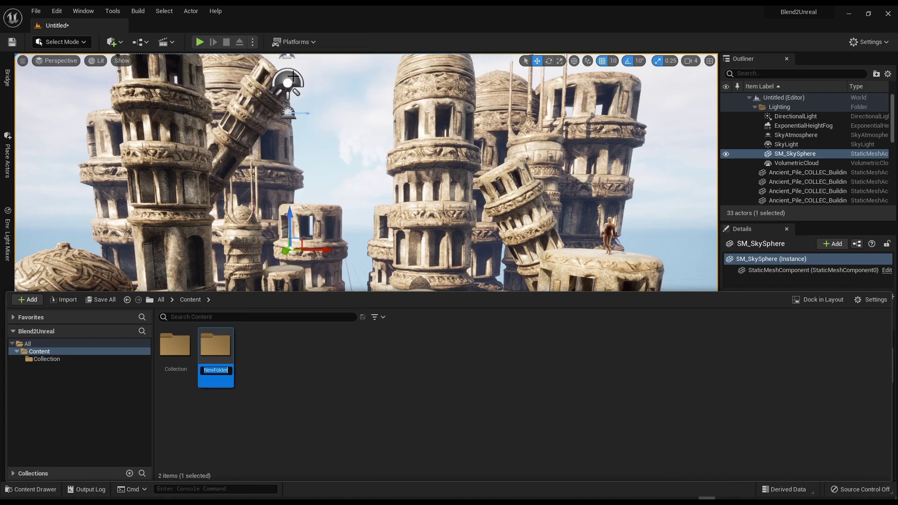
pyautogui.write('correctmethod')
pyautogui.press('Return')
pyautogui.doubleClick(216, 346)
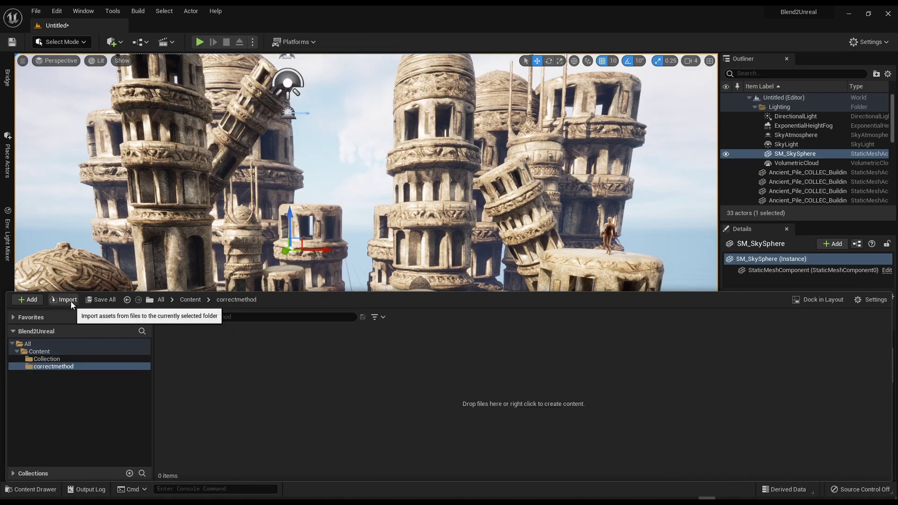
# Import the FBX towers into correctmethod with Build Nanite enabled.
pyautogui.click(72, 305)
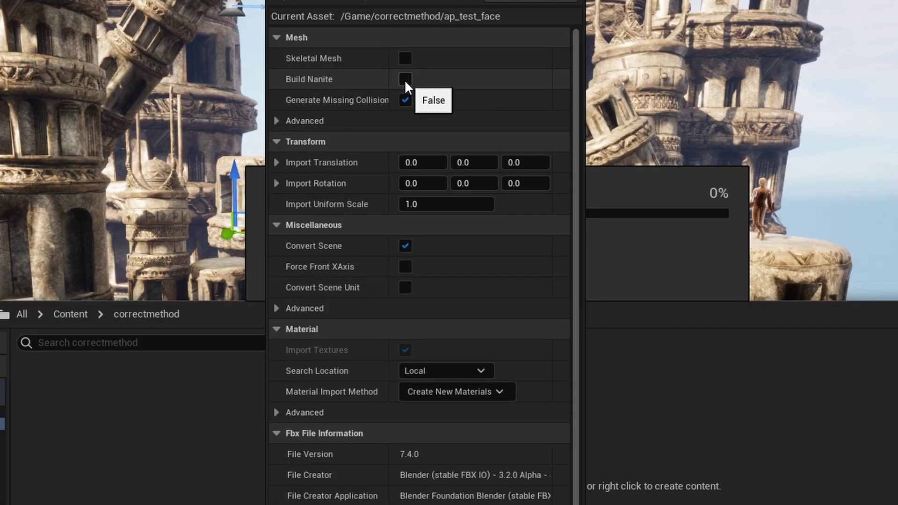
pyautogui.click(405, 79)
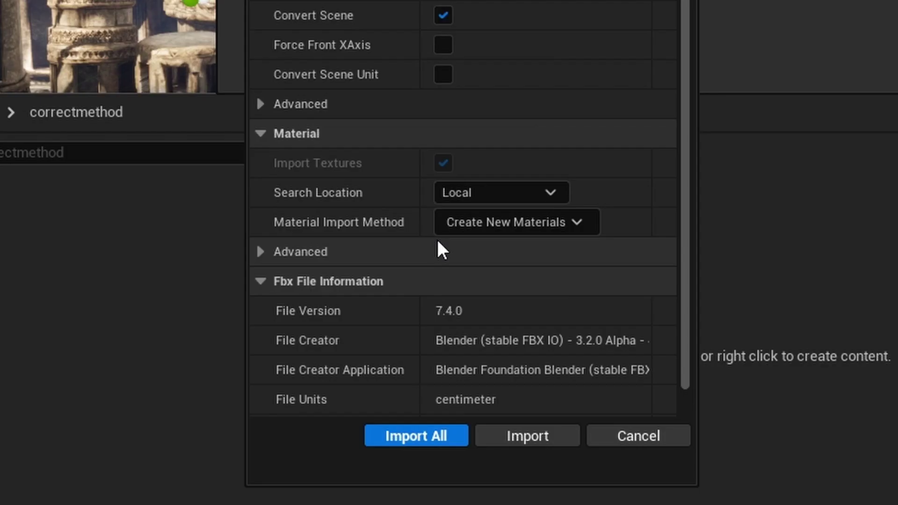
pyautogui.click(427, 436)
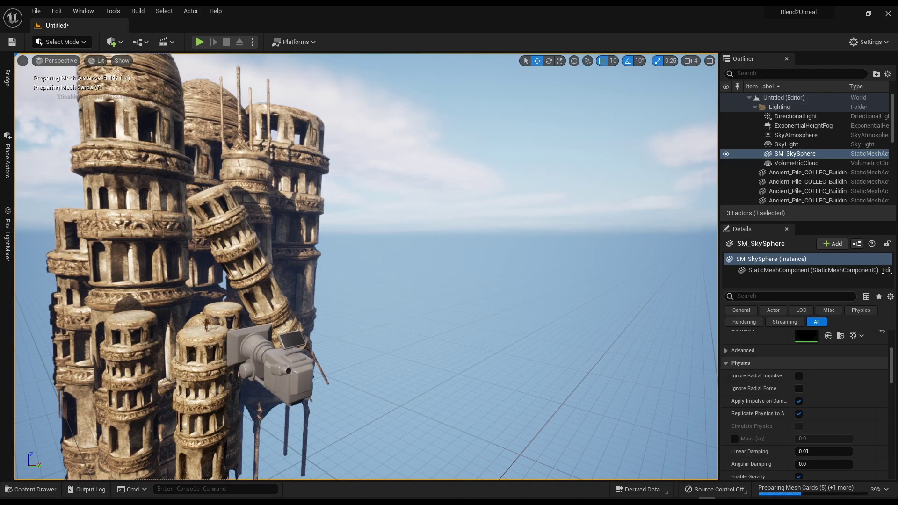
# Place the imported tower from correctmethod, shift it along Y and raise it slightly.
pyautogui.moveTo(365, 267); pyautogui.dragTo(407, 359, button='right')
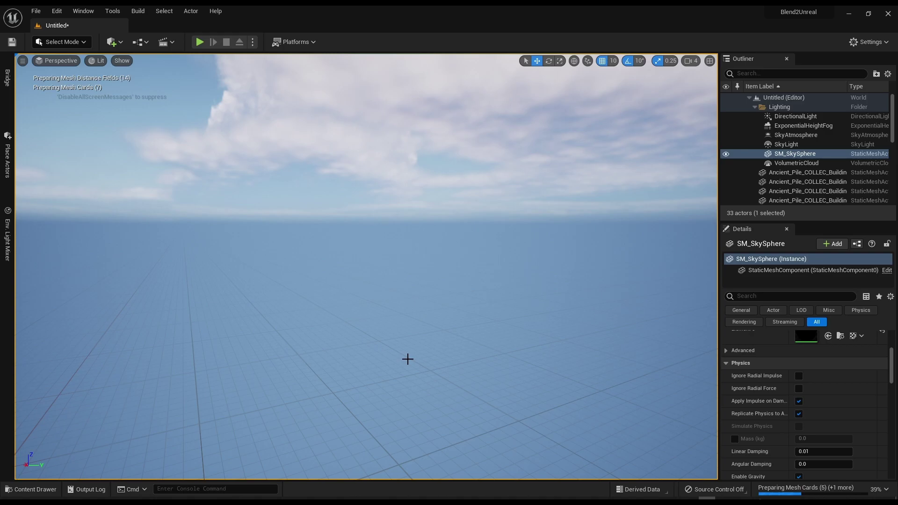
pyautogui.click(30, 490)
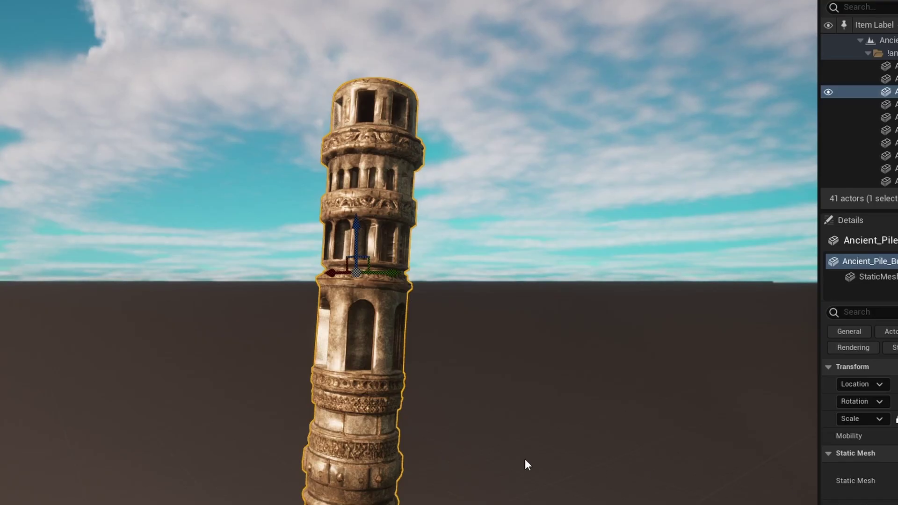
pyautogui.moveTo(387, 277)
pyautogui.mouseDown()
pyautogui.moveTo(333, 276)
pyautogui.moveTo(468, 277)
pyautogui.moveTo(392, 276)
pyautogui.mouseUp()
pyautogui.moveTo(364, 247); pyautogui.dragTo(374, 224)
# Alt-drag two copies of the tower and arrange them side by side.
pyautogui.keyDown('alt'); pyautogui.moveTo(387, 254); pyautogui.dragTo(241, 449); pyautogui.keyUp('alt')
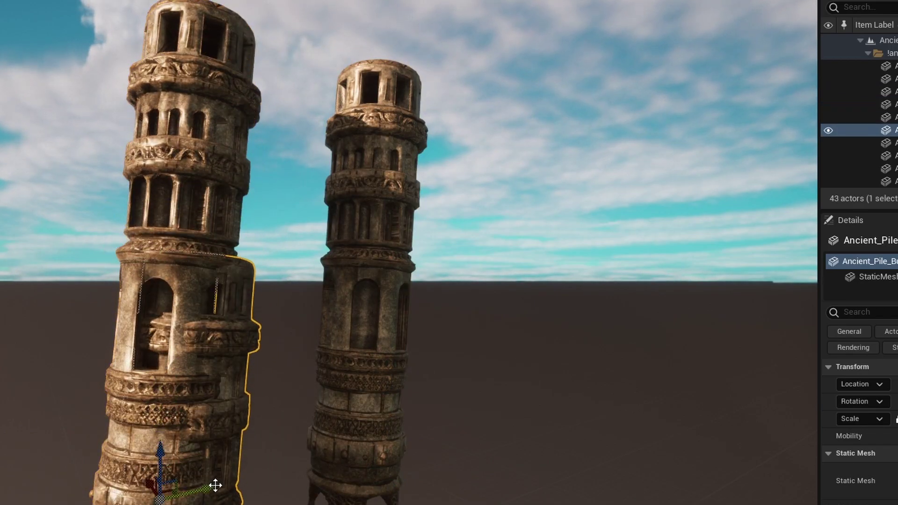
pyautogui.moveTo(215, 485); pyautogui.dragTo(283, 501)
pyautogui.click(232, 412)
pyautogui.moveTo(232, 412); pyautogui.dragTo(206, 369)
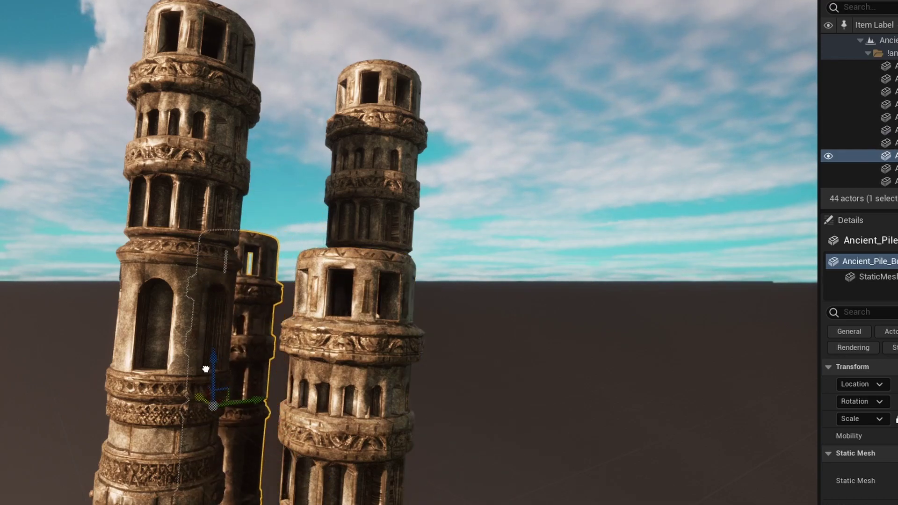
pyautogui.moveTo(251, 401); pyautogui.dragTo(431, 415)
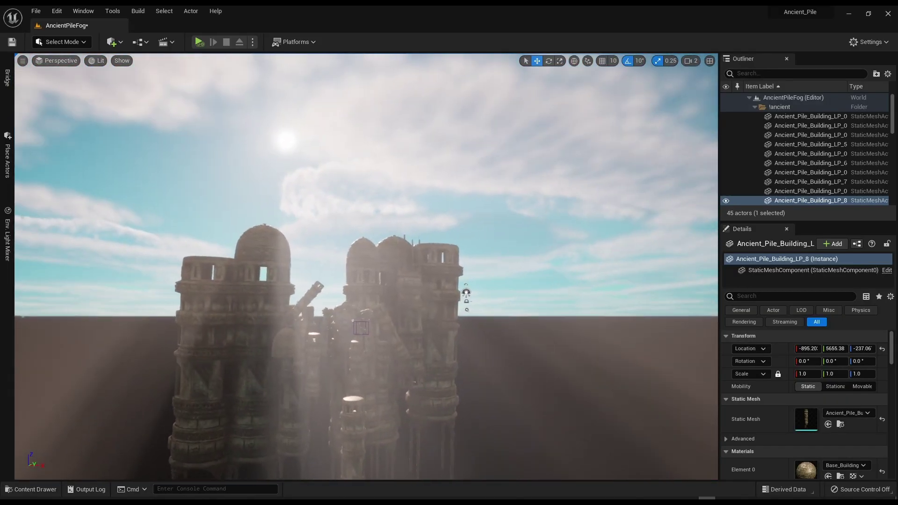
# Pilot the CineCameraActor for the golem shot, deselect it, and open the Env. Light Mixer fog settings.
pyautogui.moveTo(122, 191); pyautogui.dragTo(115, 190, button='right')
pyautogui.click(70, 60)
pyautogui.click(83, 162)
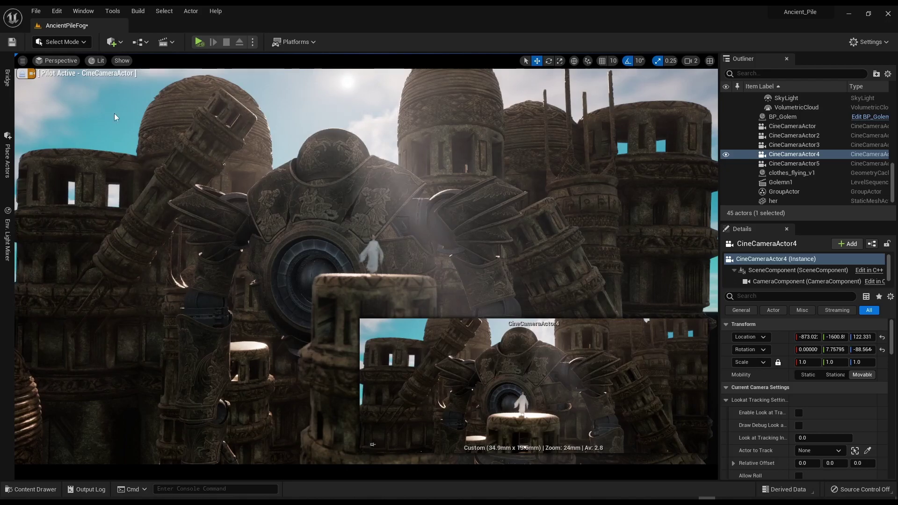
pyautogui.click(136, 102)
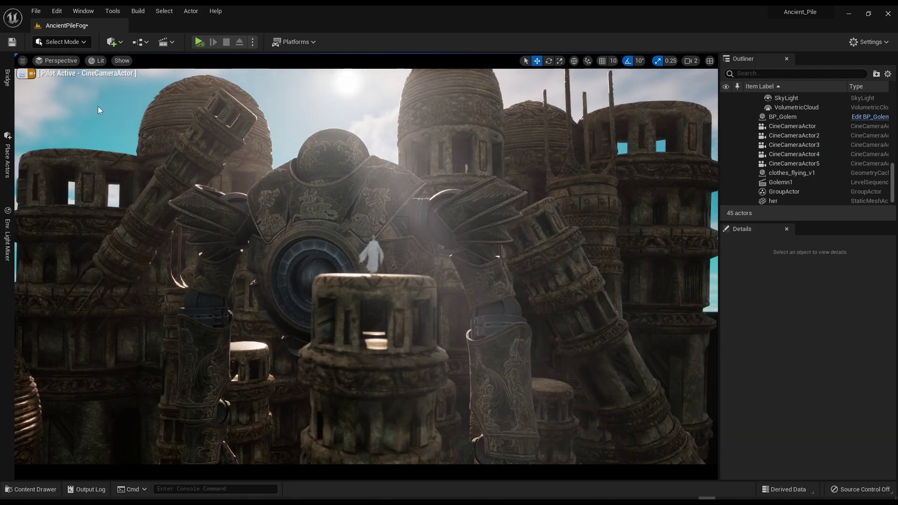
pyautogui.click(10, 224)
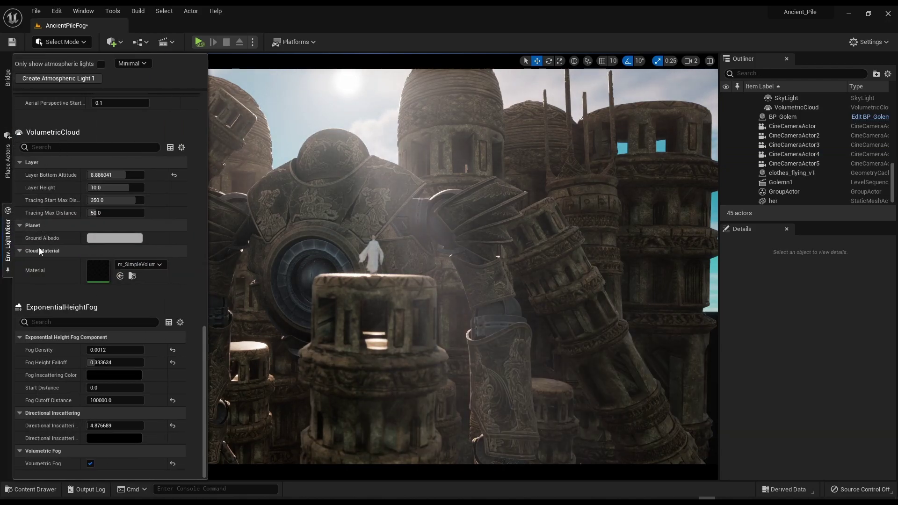